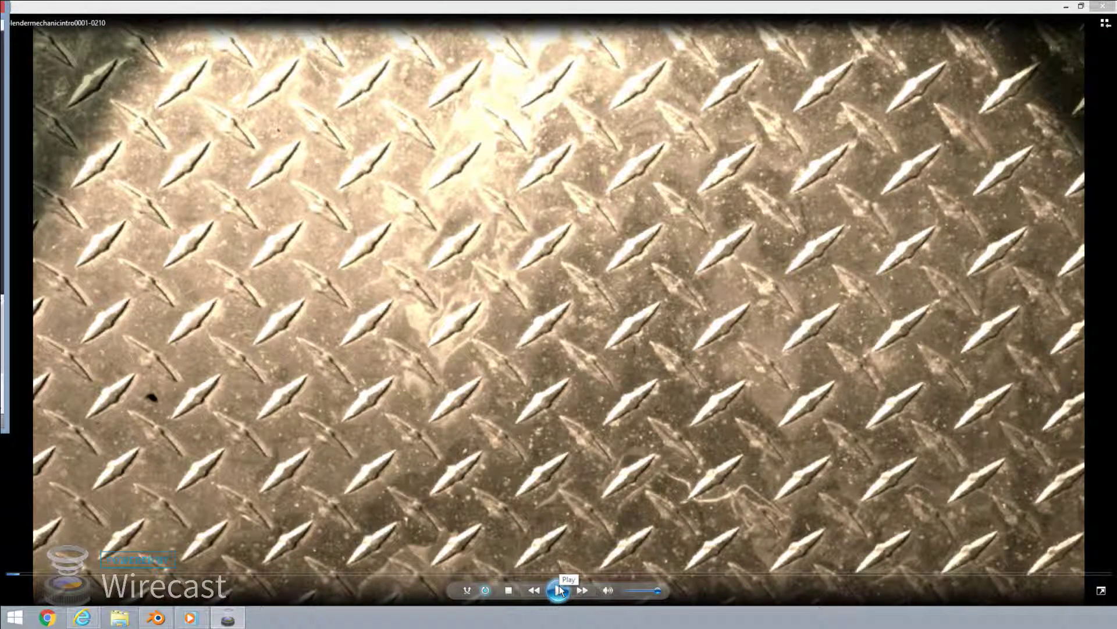
Step: Start playback of the intro video in Windows Media Player
click(559, 590)
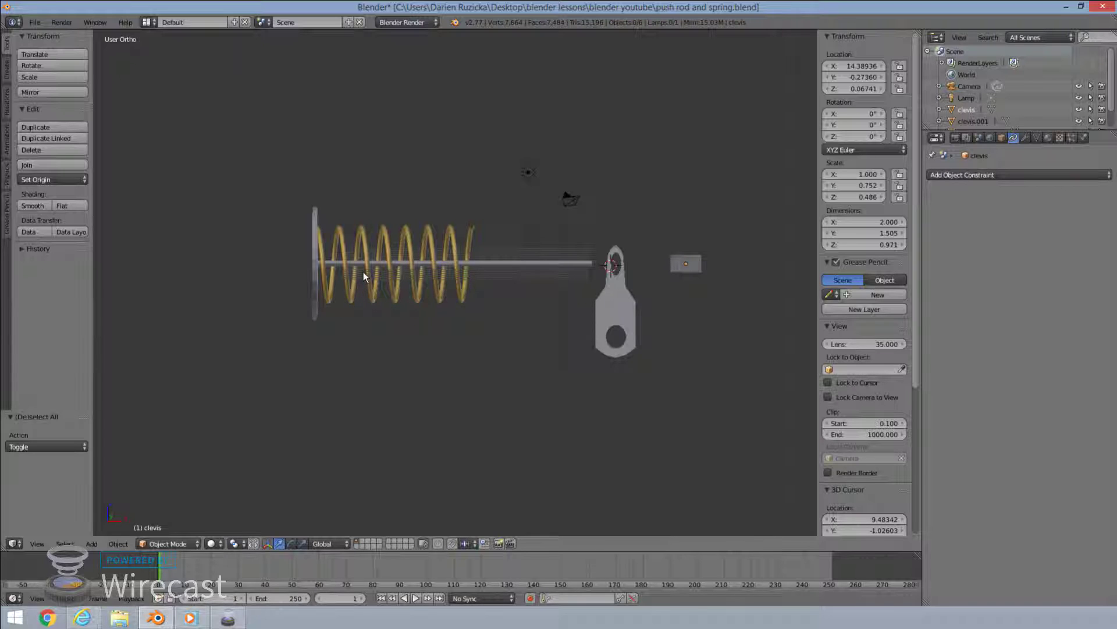
right_click(633, 314)
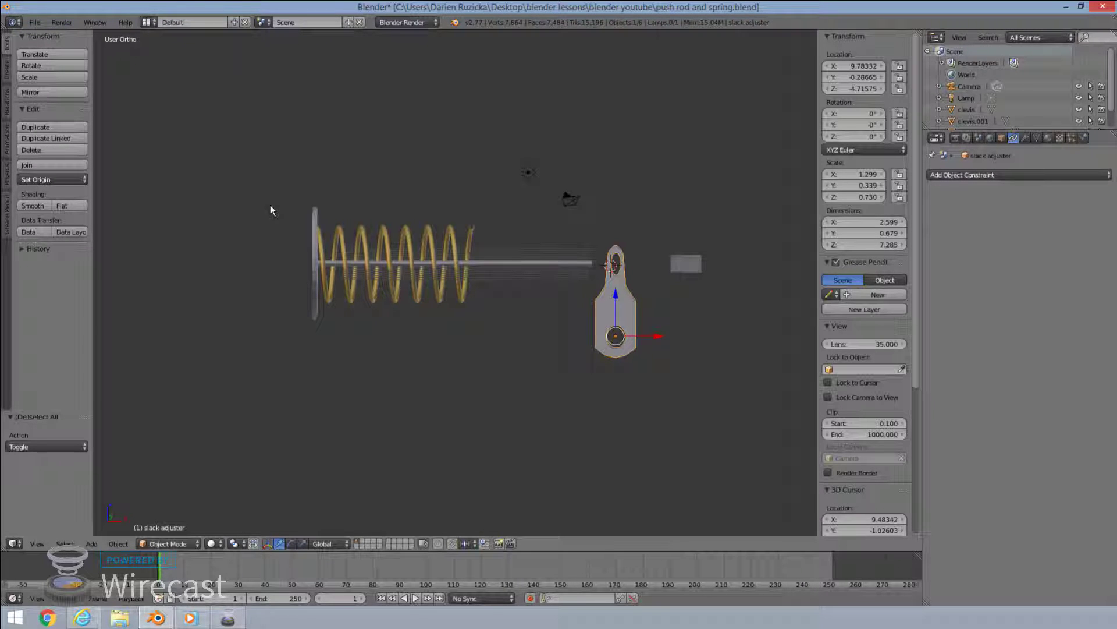
key(a)
Step: Append the 'slack adjuster' object from slack adjuster.blend into the scene
click(36, 21)
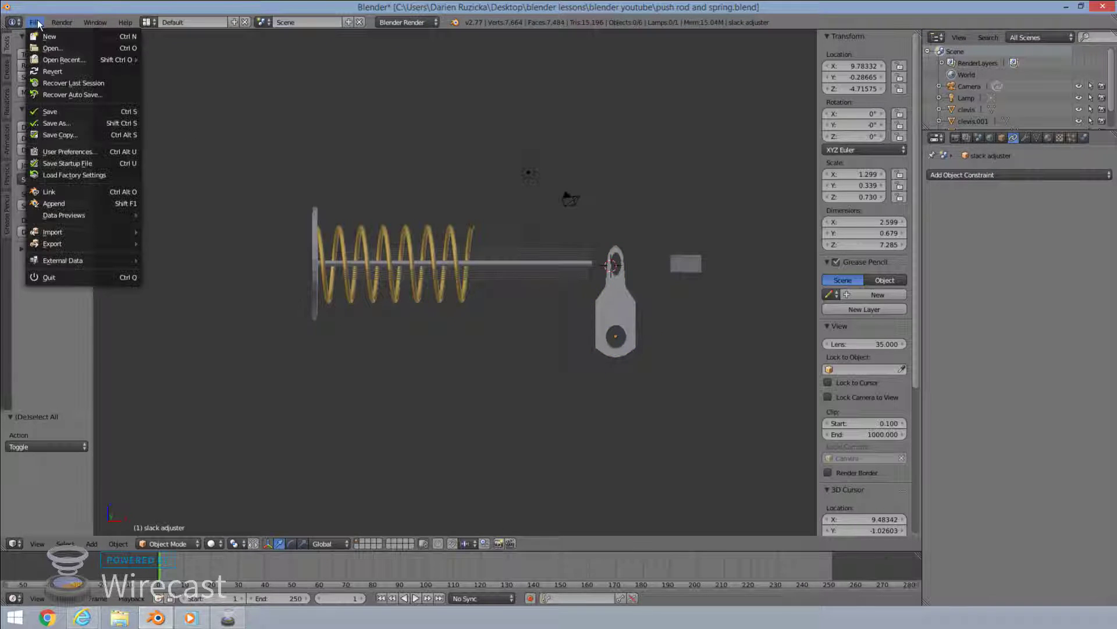
click(50, 204)
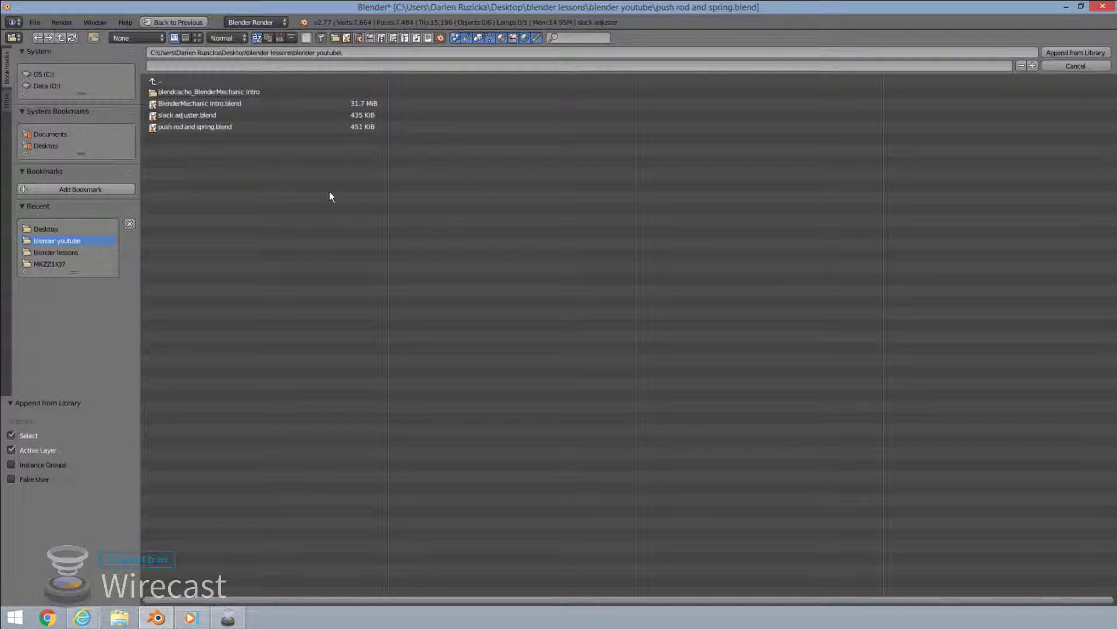
double_click(210, 116)
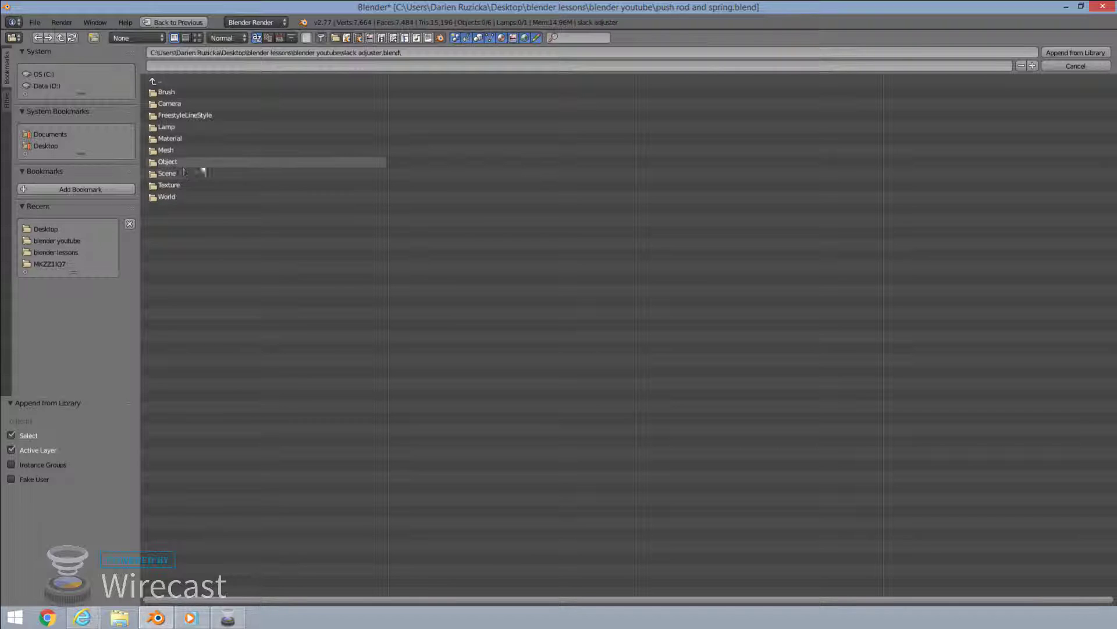
click(166, 162)
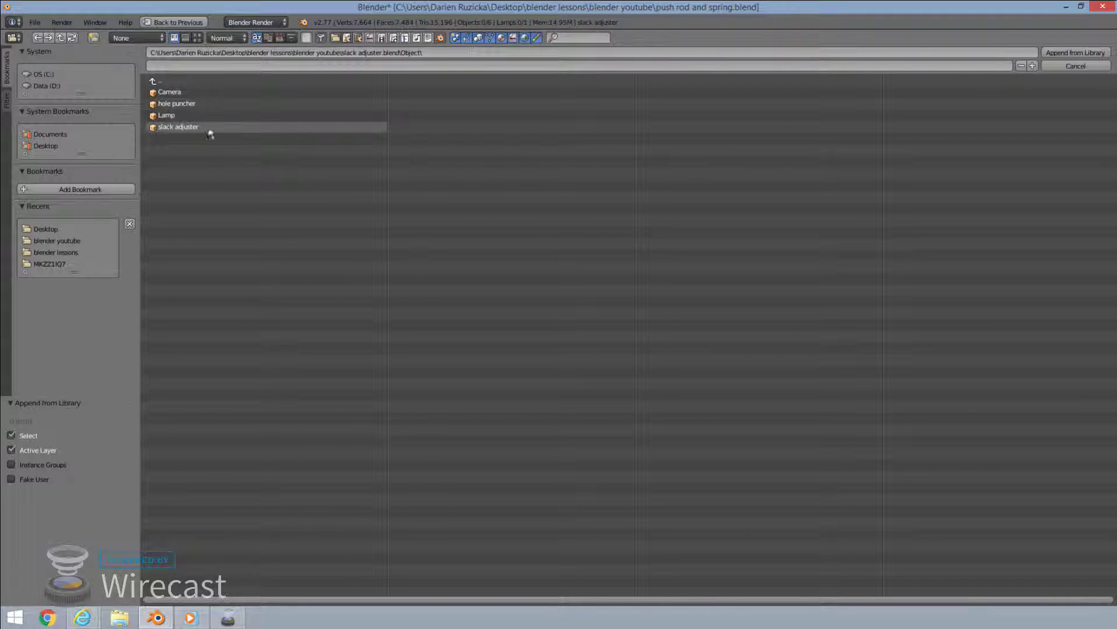
click(172, 126)
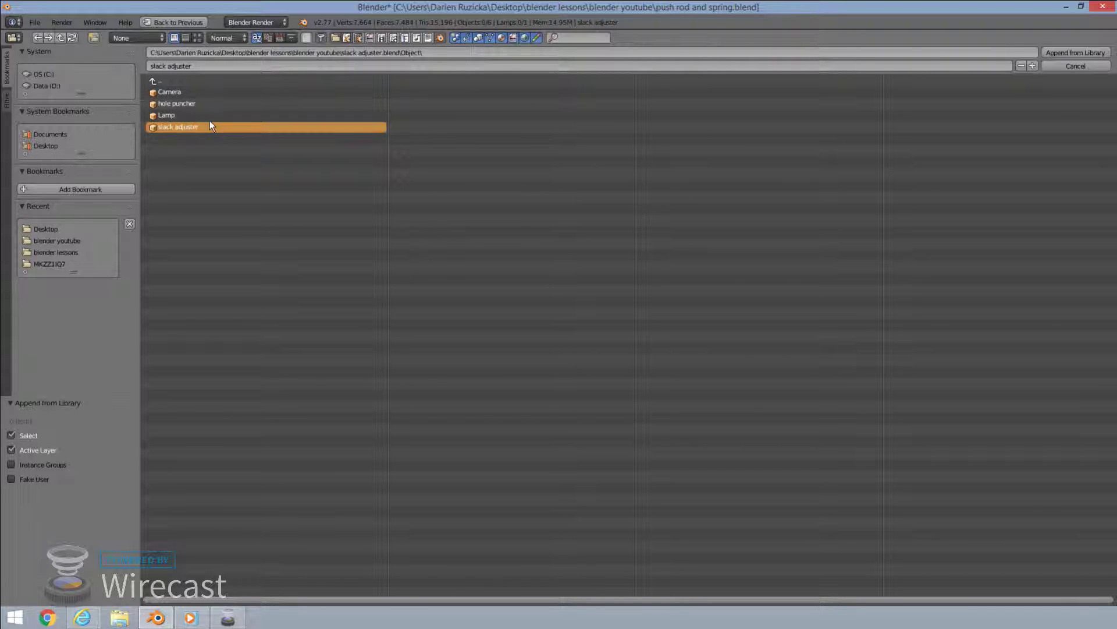
click(1085, 51)
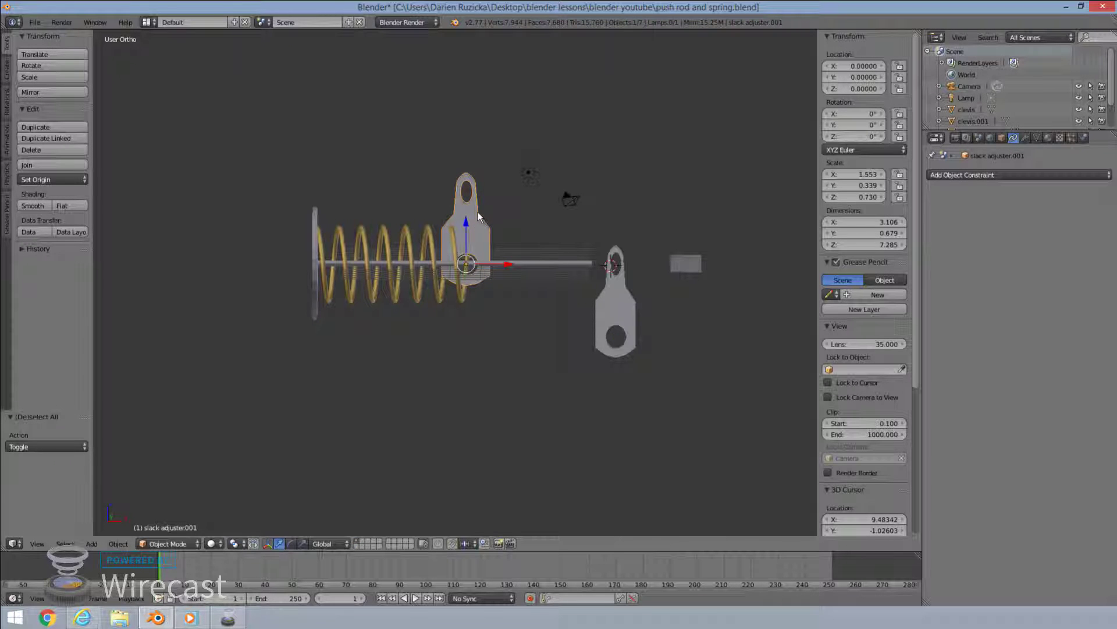
Step: Lift the appended 'slack adjuster.001' copy above the rod, then delete it
key(g)
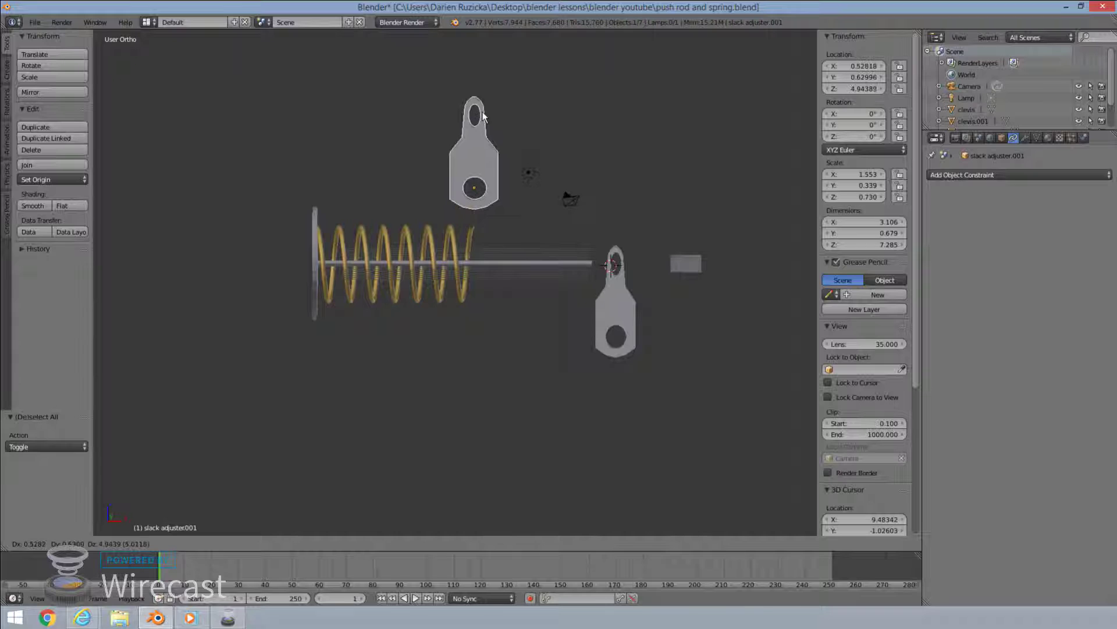
click(451, 127)
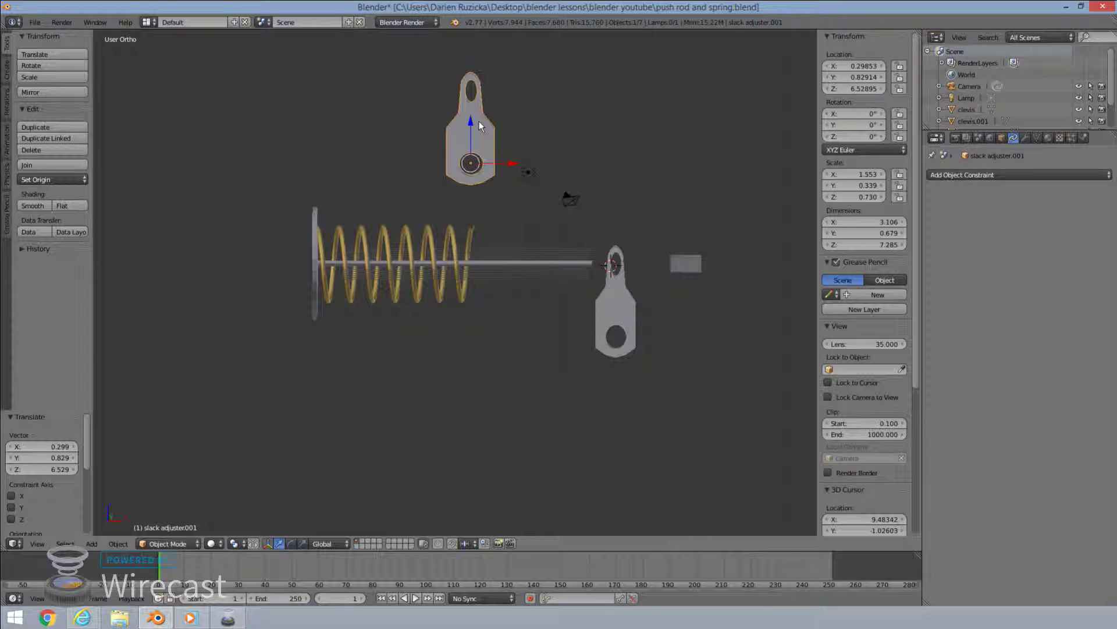
key(x)
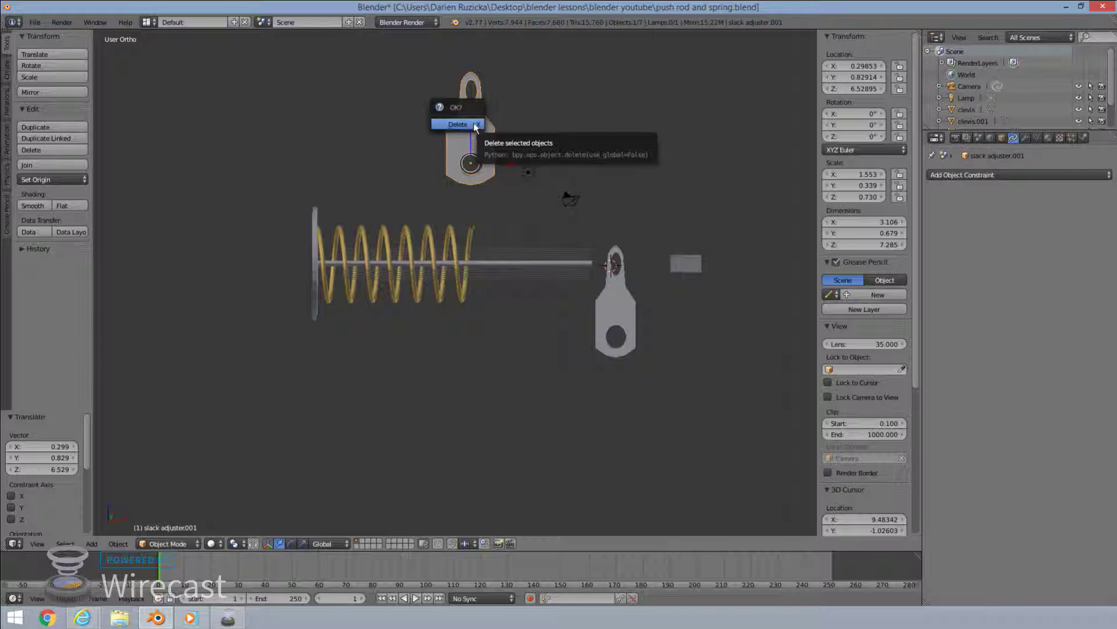
click(468, 124)
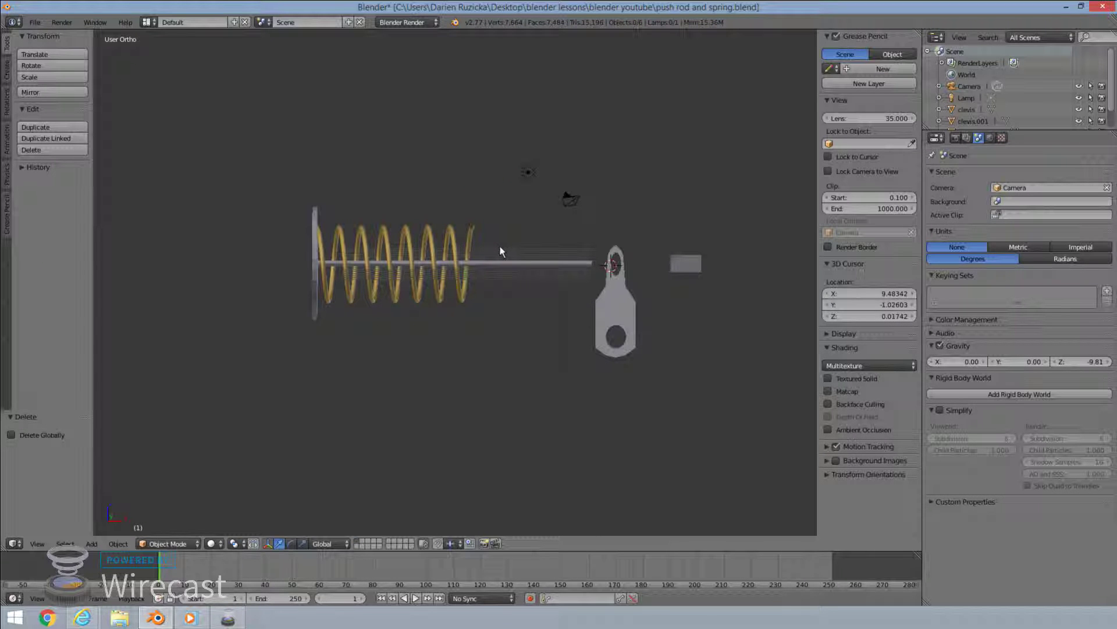
Step: Place the 3D cursor on the slack adjuster plate, then test-move the rod along X and undo
click(617, 299)
right_click(618, 302)
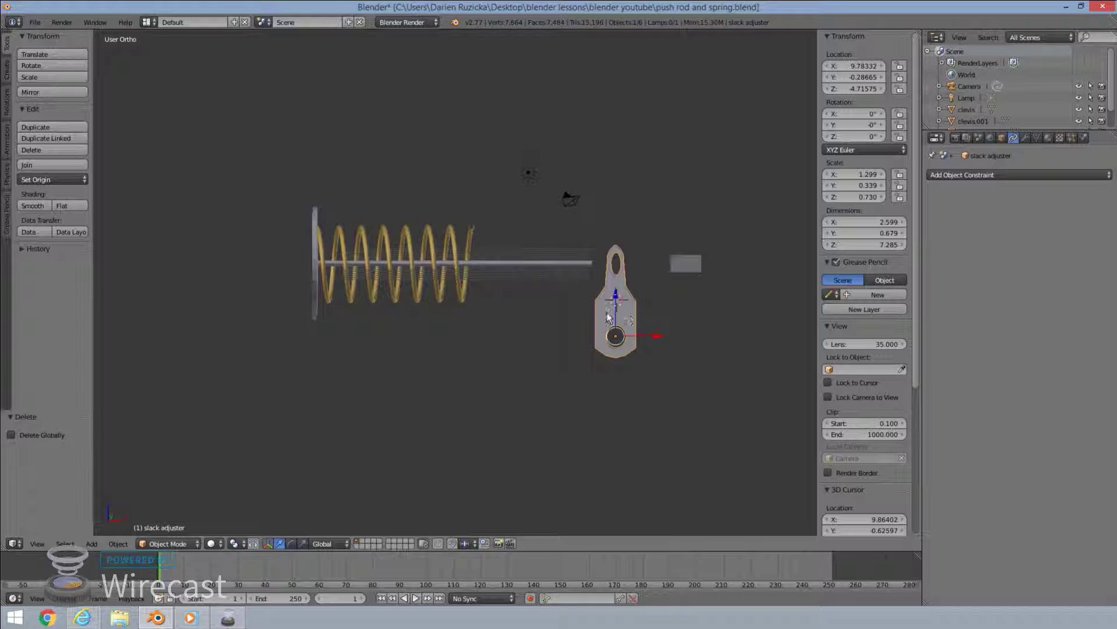
right_click(519, 266)
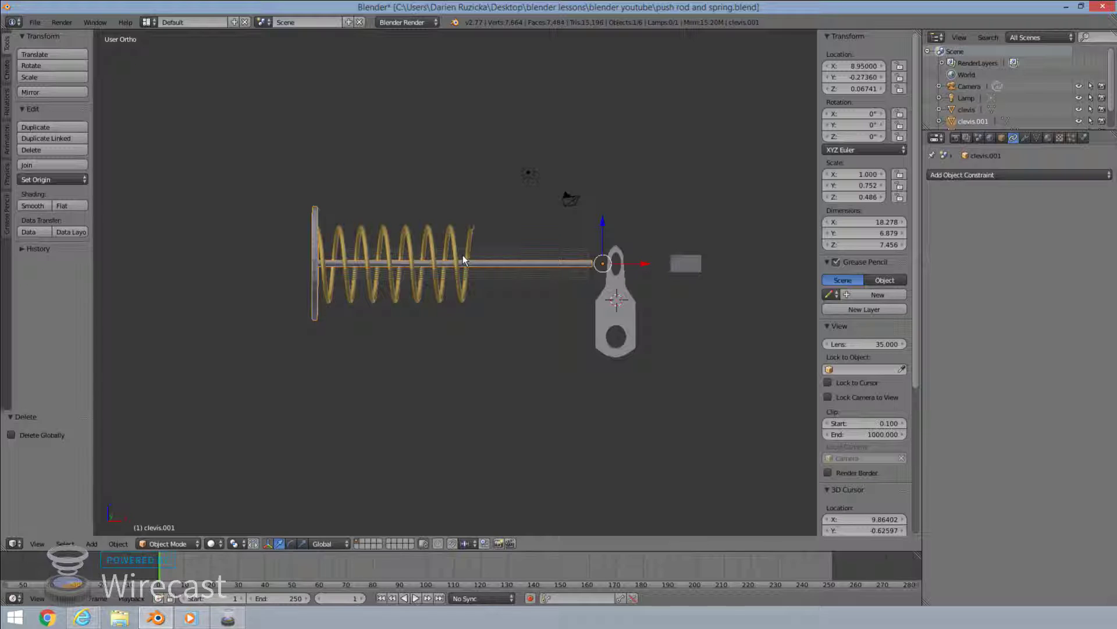
key(g)
key(x)
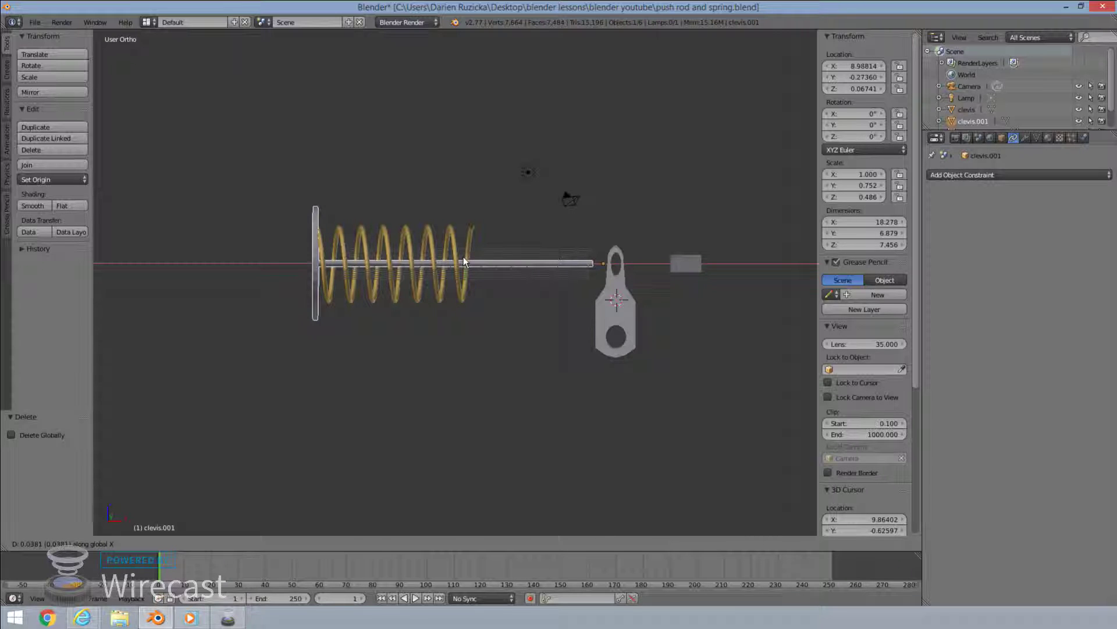
click(463, 257)
key(ctrl+z)
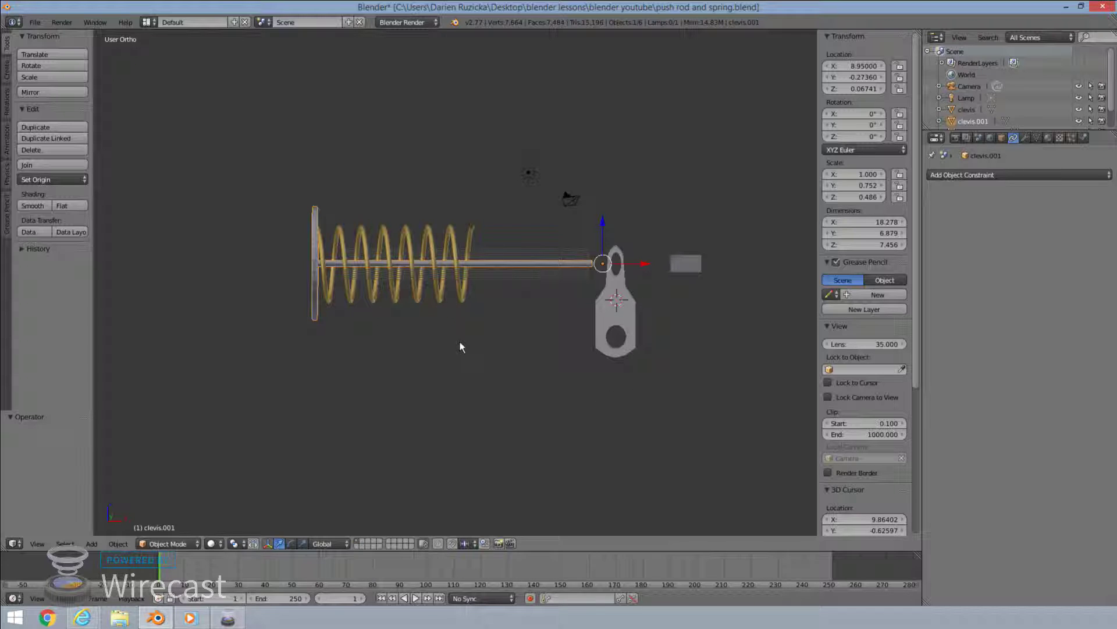
Step: Slide the clevis block along X onto the end of the push rod
key(a)
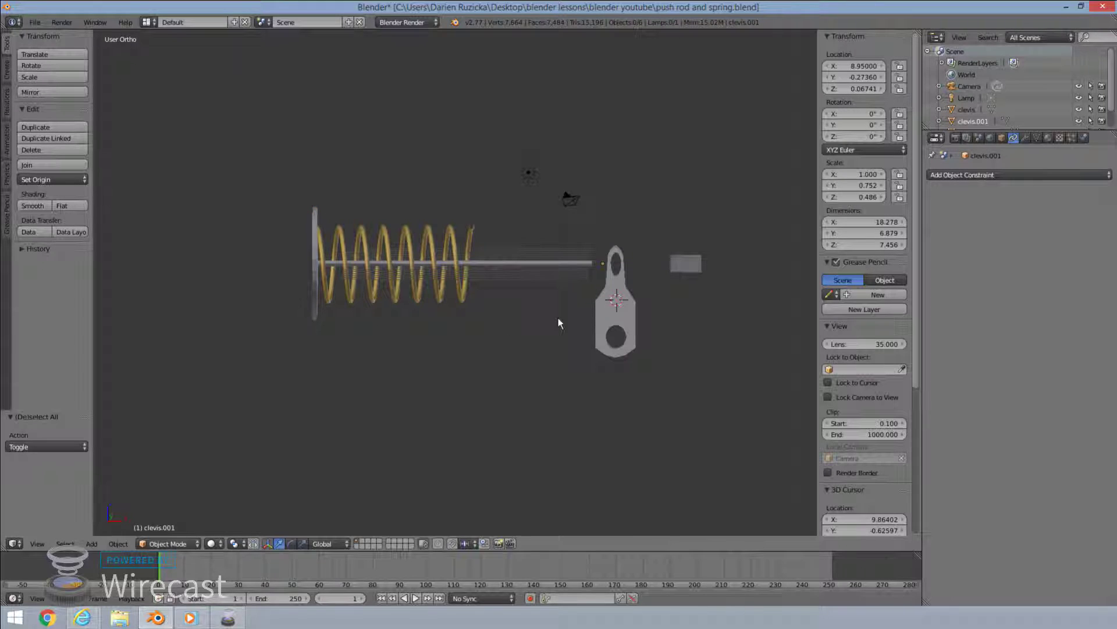
right_click(679, 269)
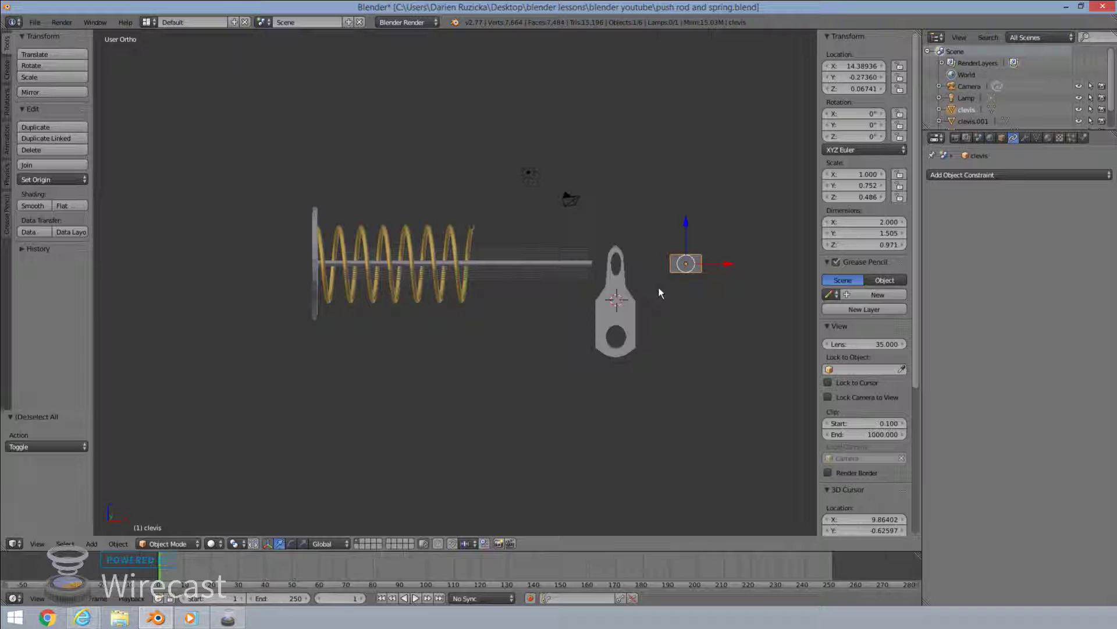
key(g)
key(x)
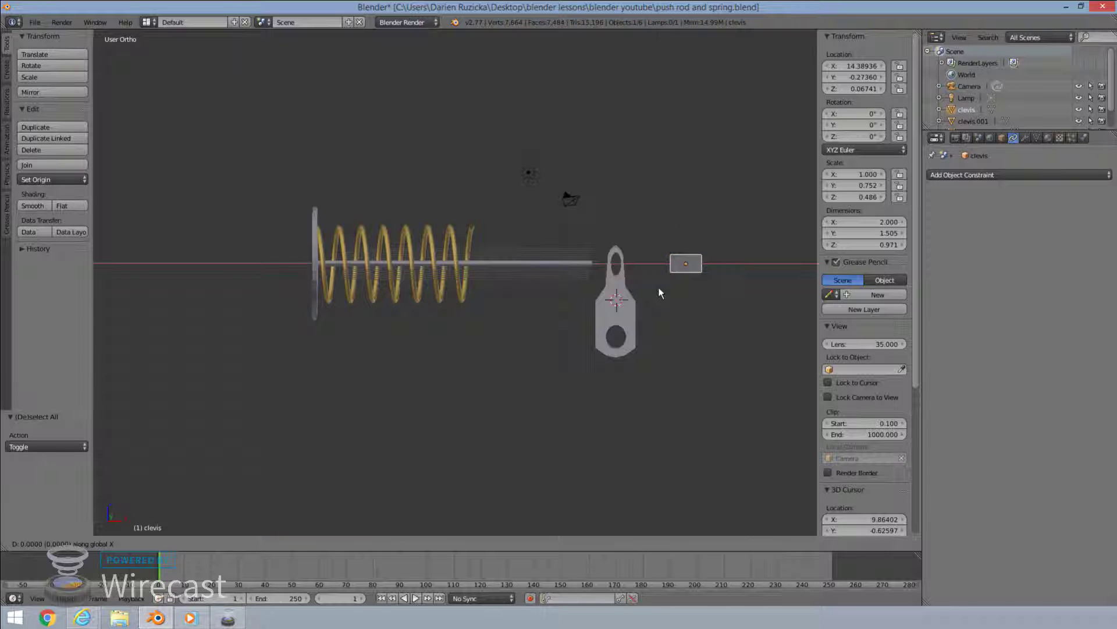
click(575, 272)
Step: In front wireframe view, centre the clevis over the slack adjuster's upper hole at X 9.02569
key(KP_1)
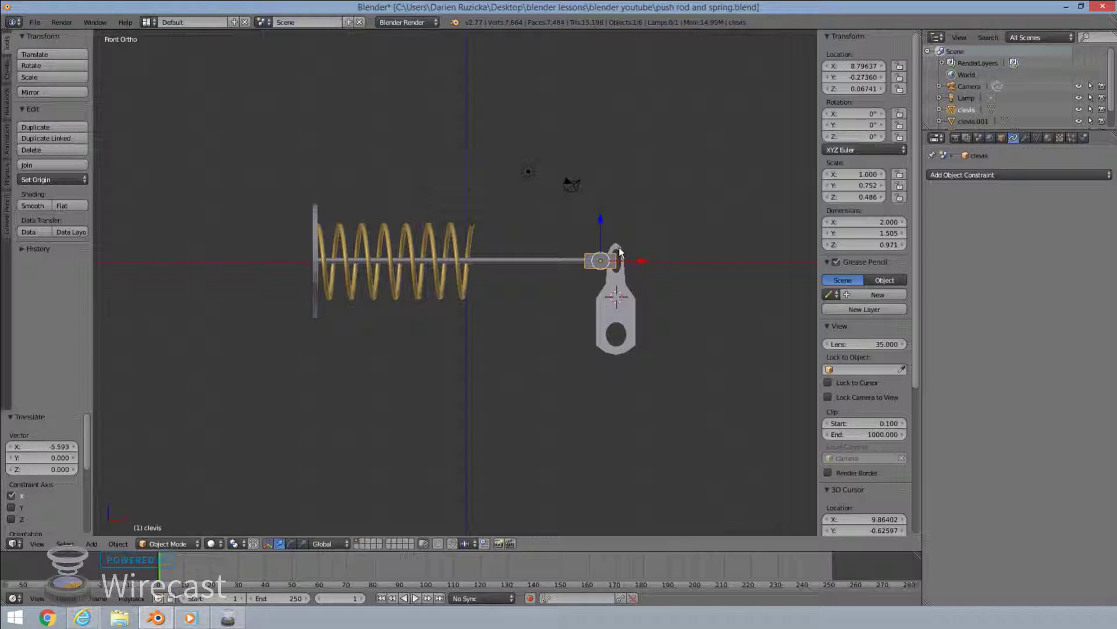
scroll(619, 251, up, 2)
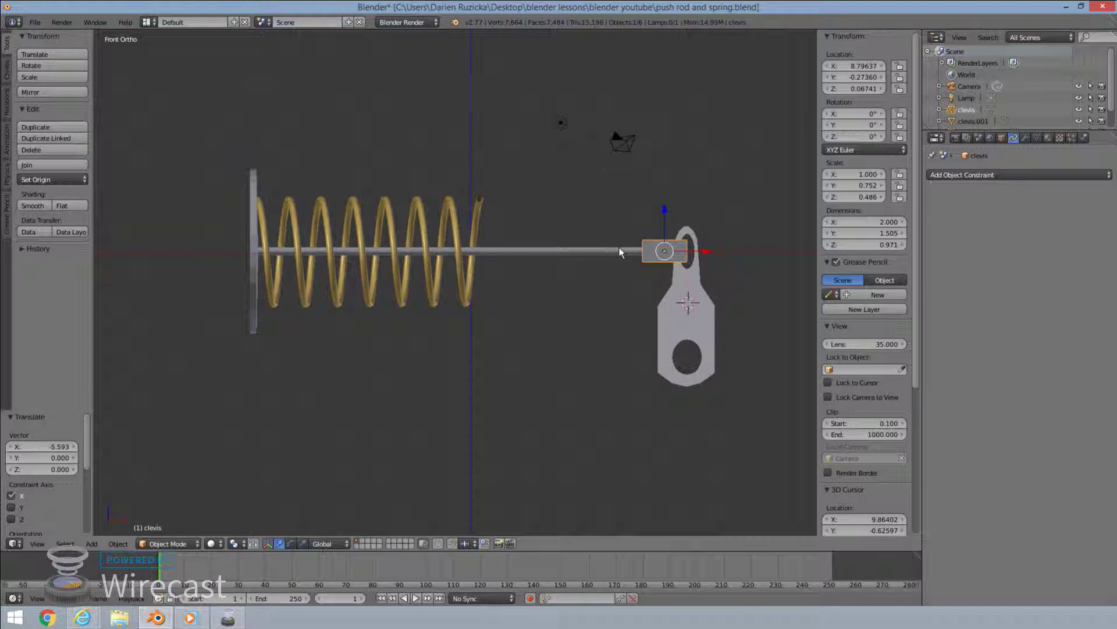
shift+middle_drag(611, 262, 399, 260)
scroll(512, 231, up, 3)
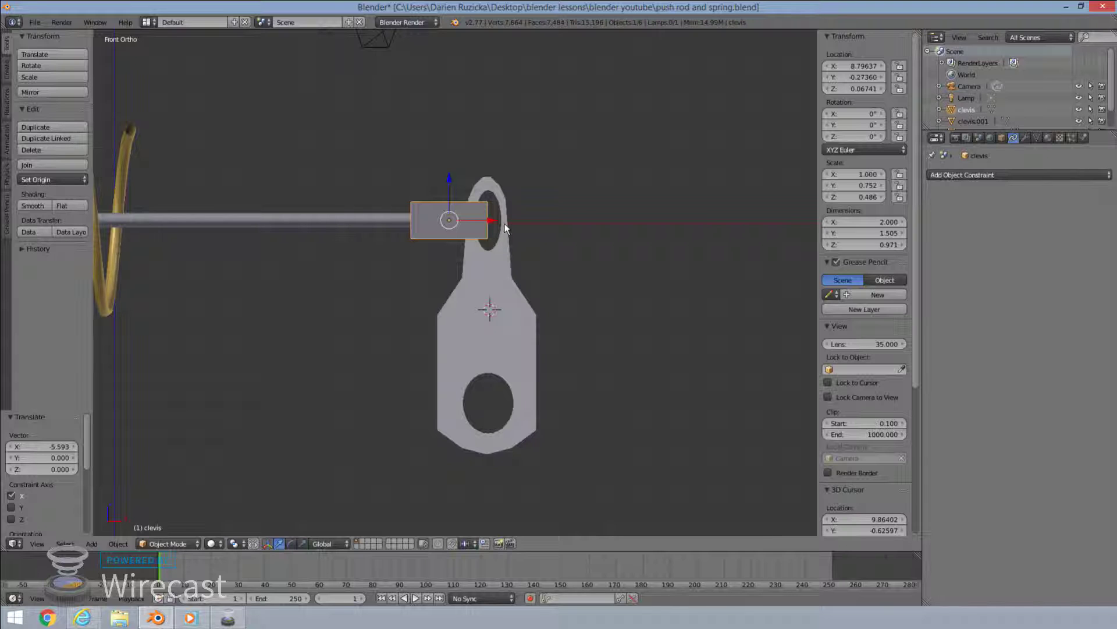
key(z)
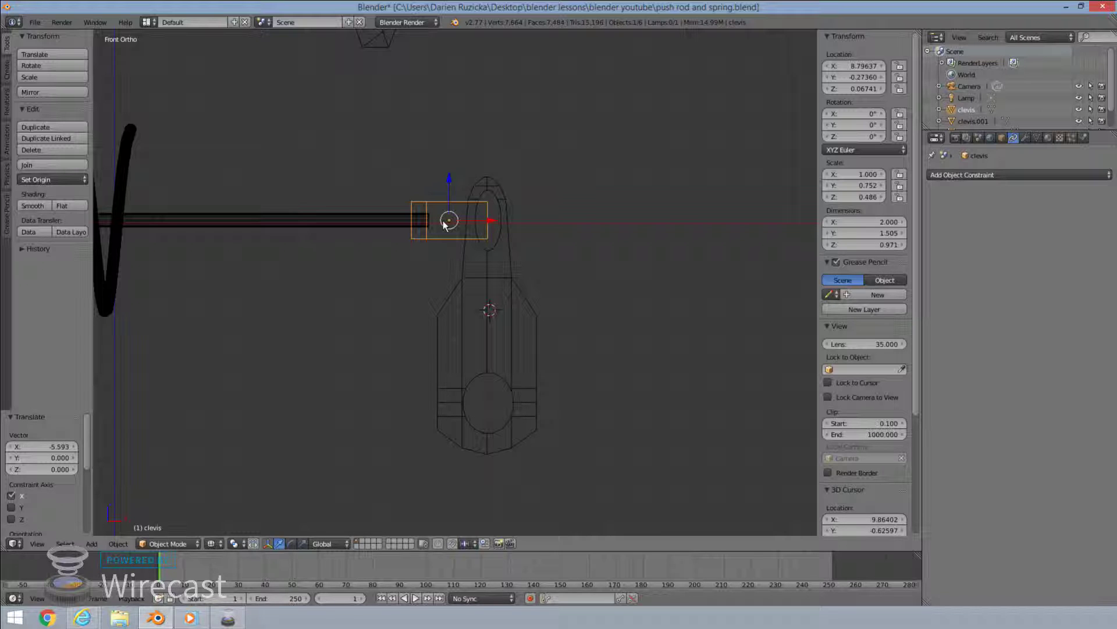
key(g)
key(x)
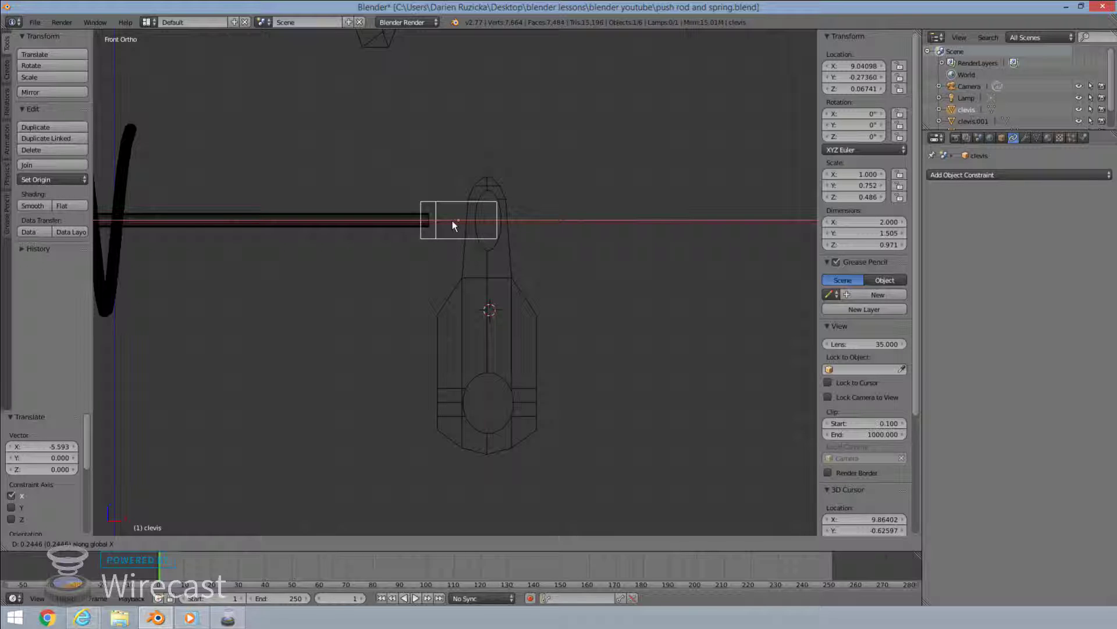
click(452, 221)
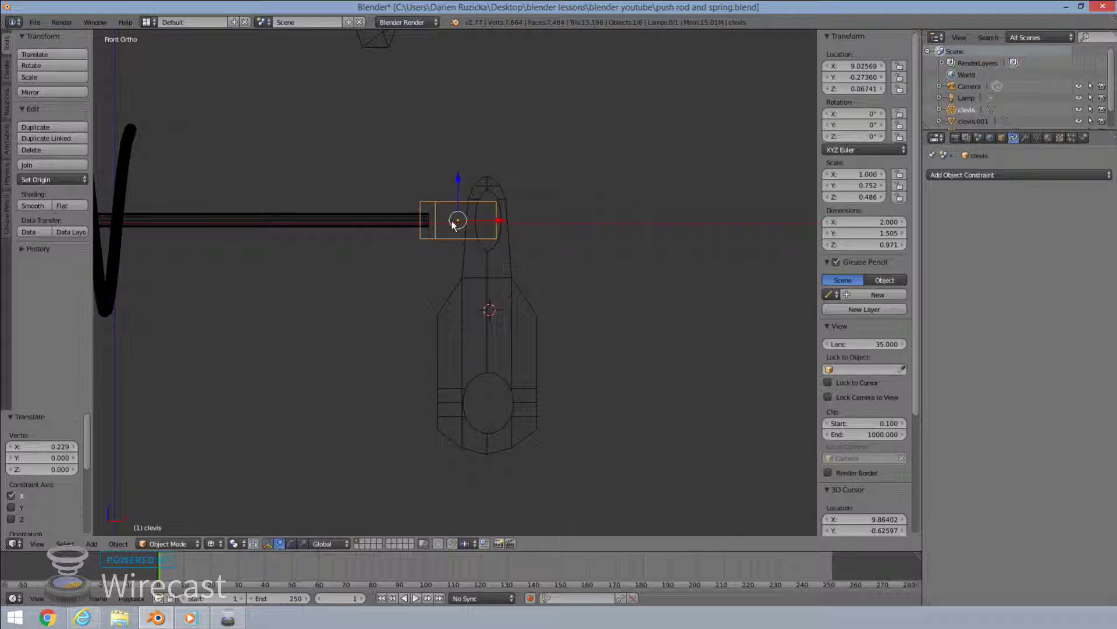
key(z)
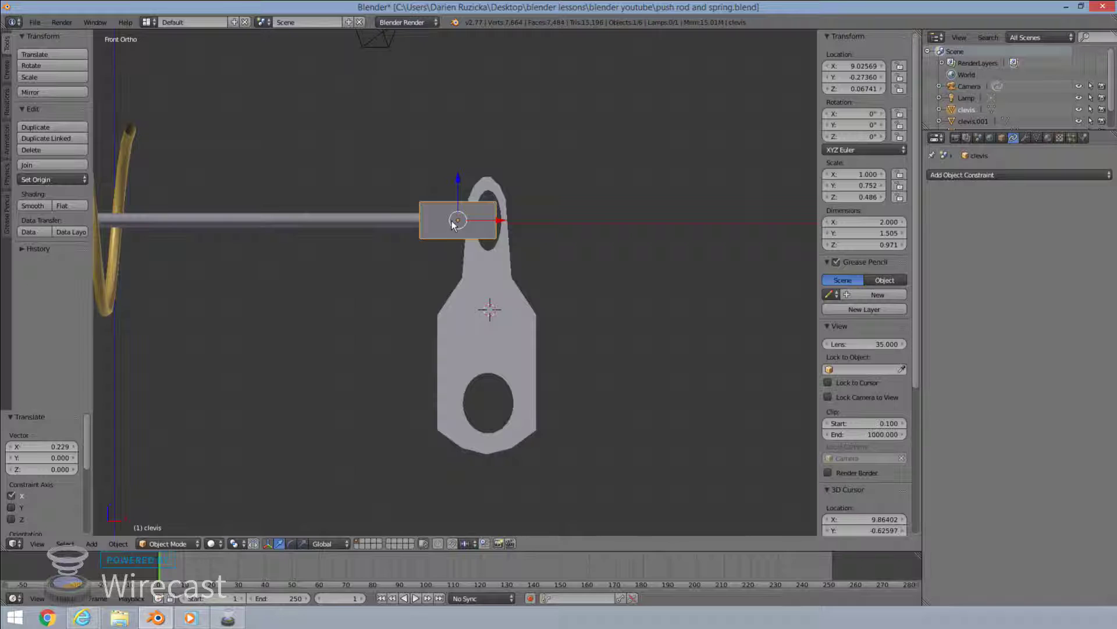
middle_drag(439, 239, 444, 270)
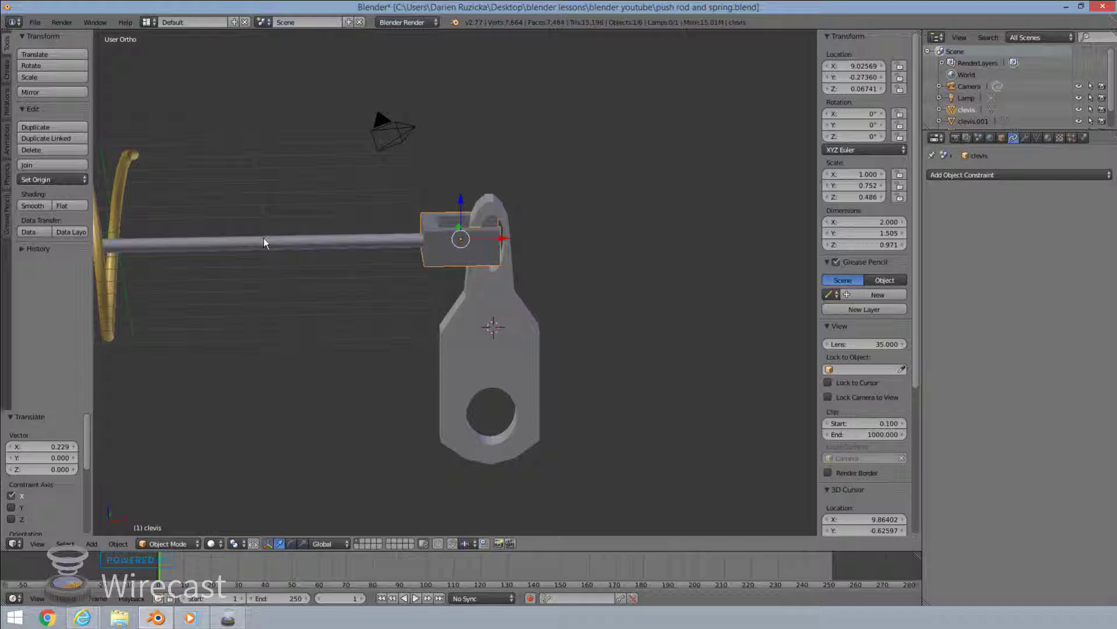
Step: Parent the push rod to the clevis block with Object parenting
scroll(264, 238, down, 4)
right_click(390, 264)
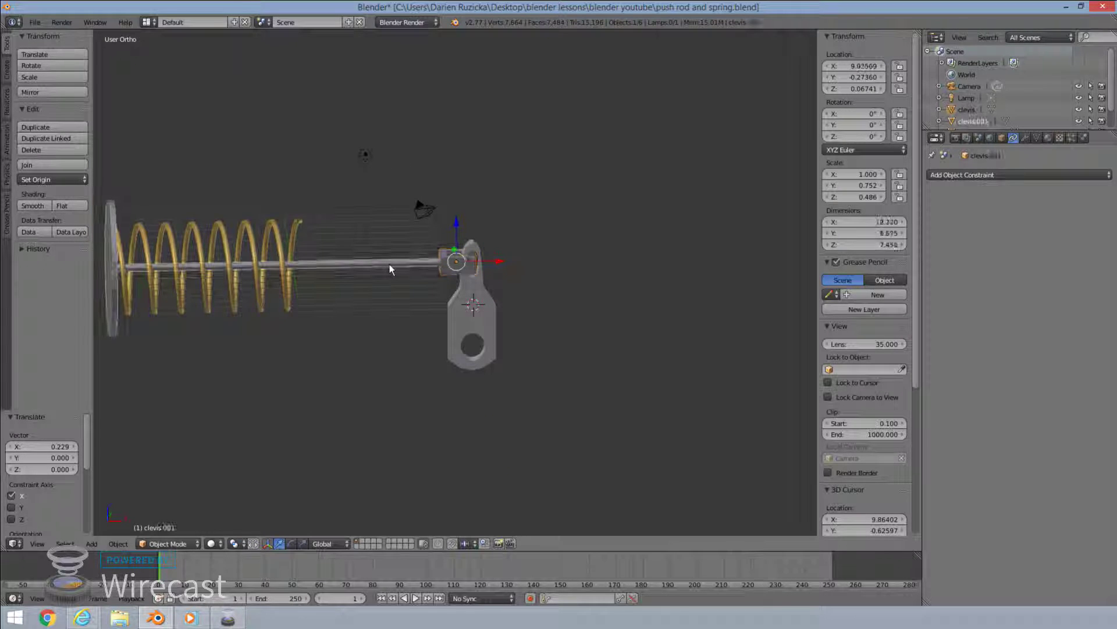
scroll(466, 260, up, 3)
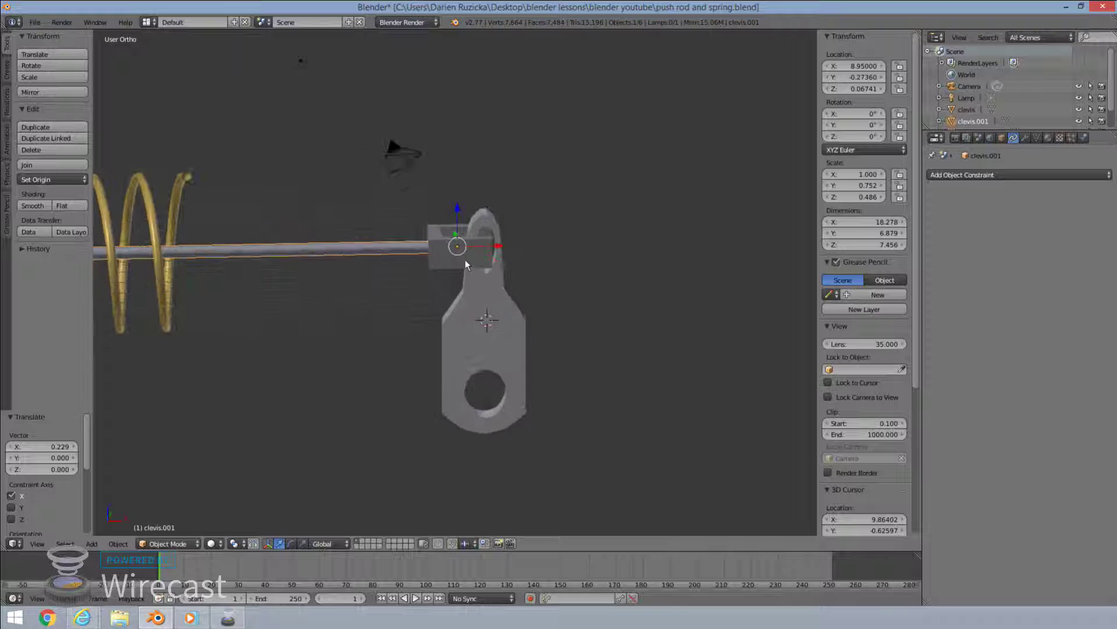
scroll(466, 259, up, 2)
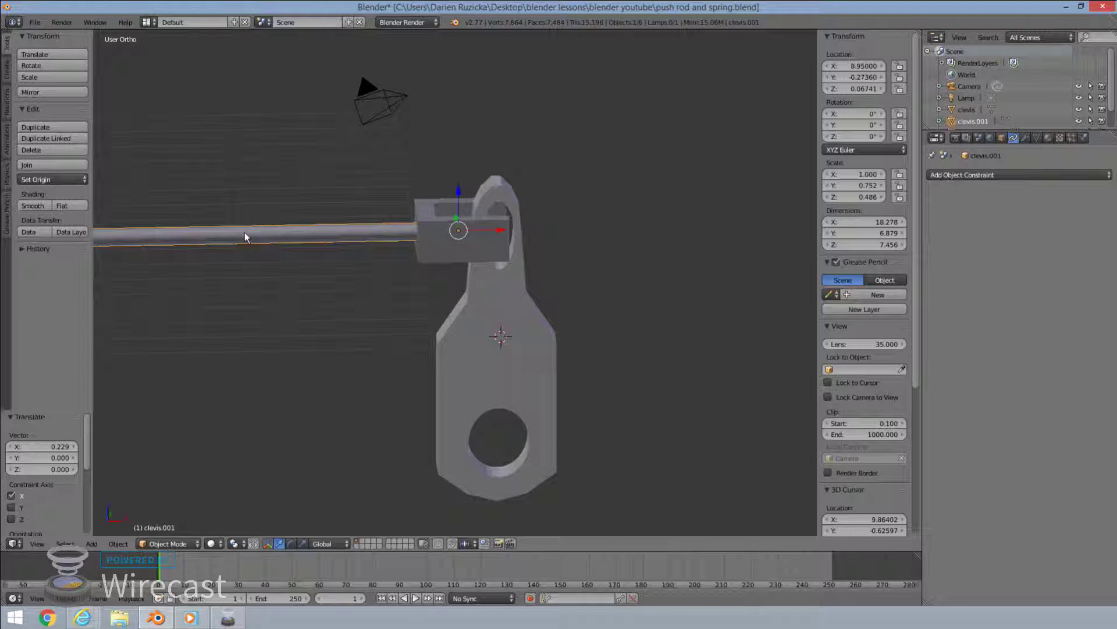
shift+right_click(476, 252)
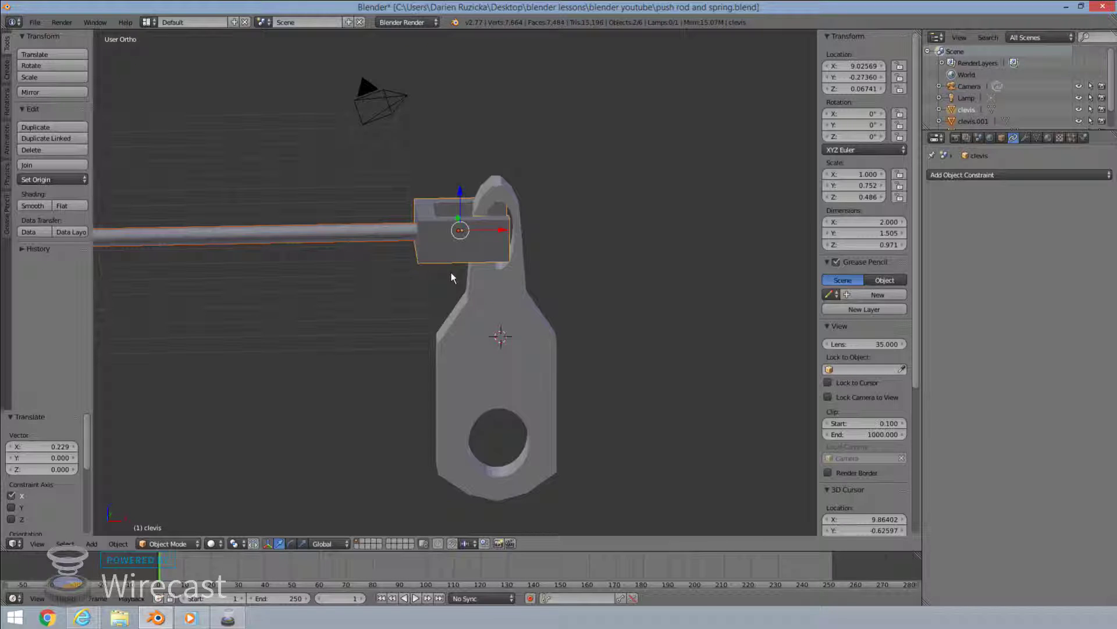
key(ctrl+p)
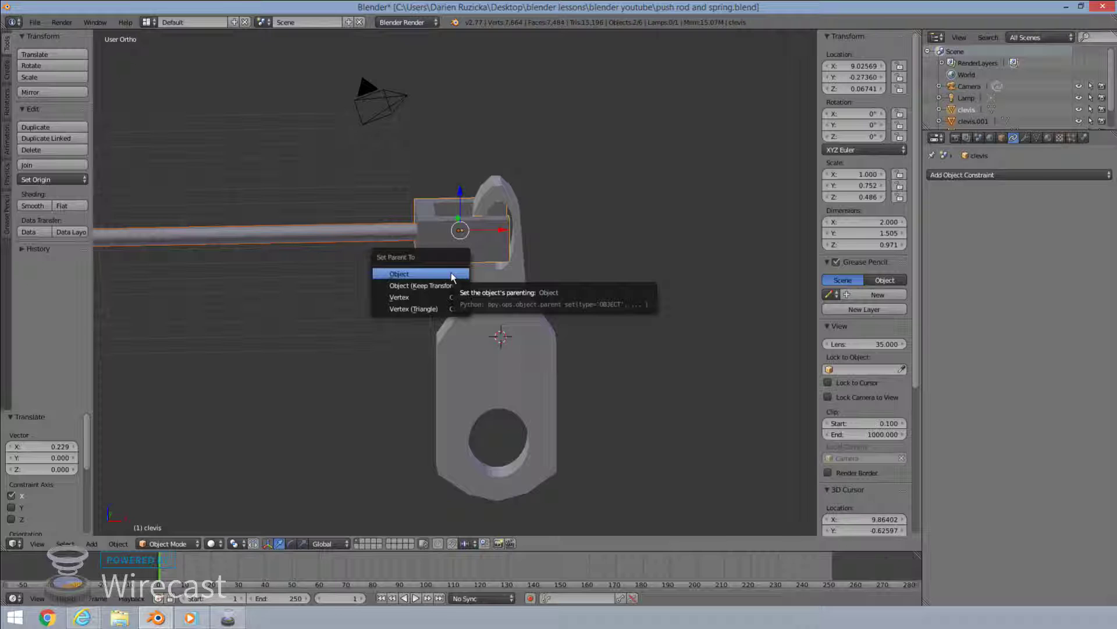
click(420, 285)
Step: Test-slide the clevis along X to check the rod follows, then undo
scroll(329, 303, down, 6)
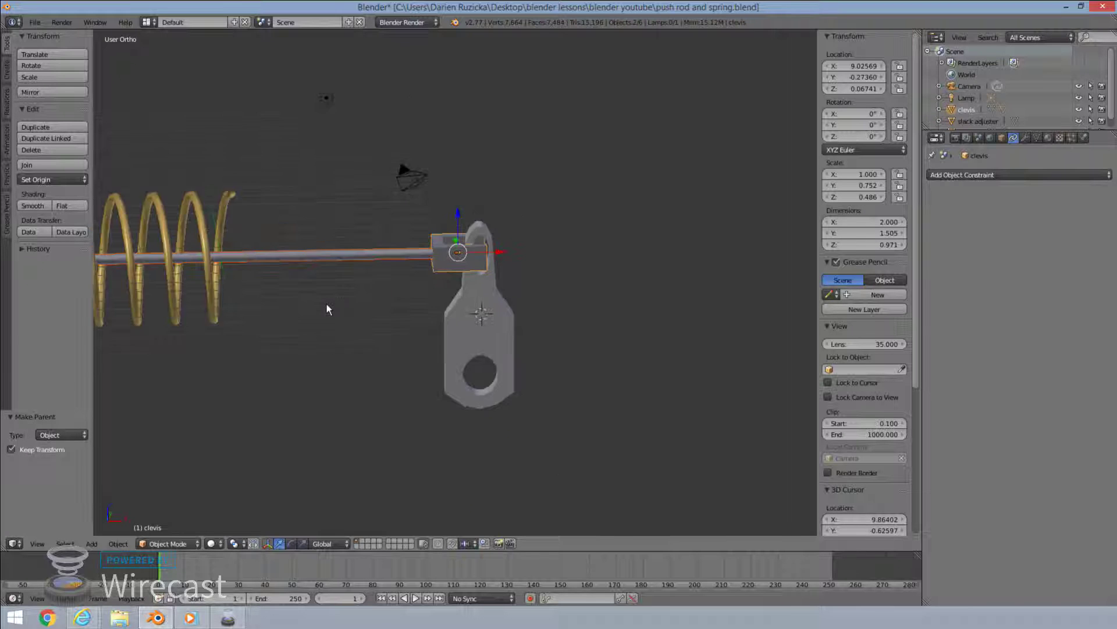
key(a)
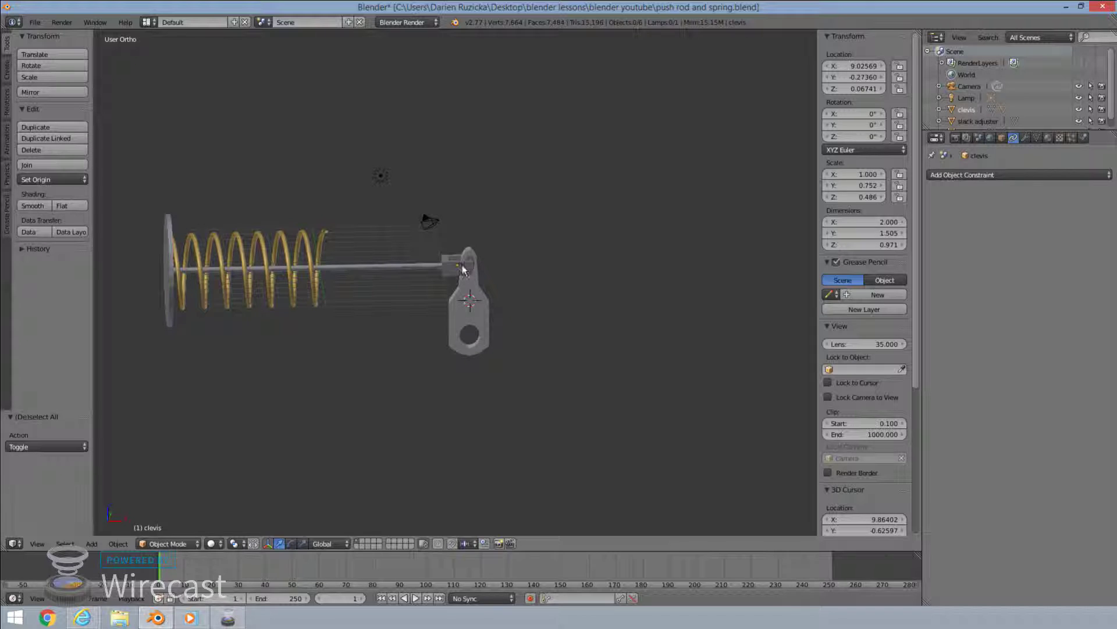
right_click(463, 269)
key(g)
key(x)
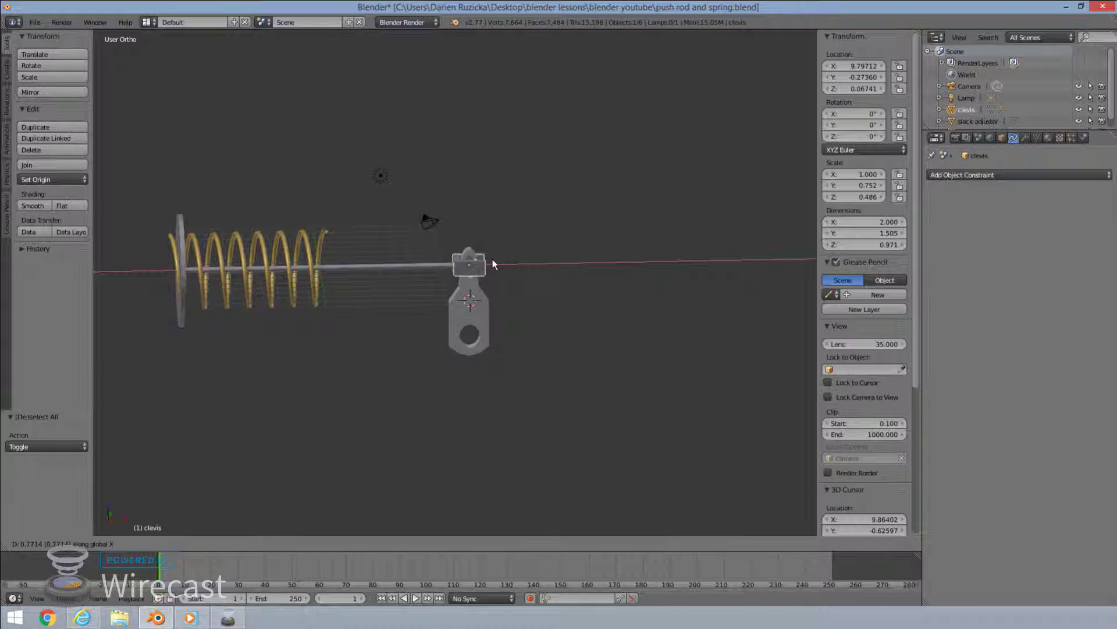
click(477, 266)
key(ctrl+z)
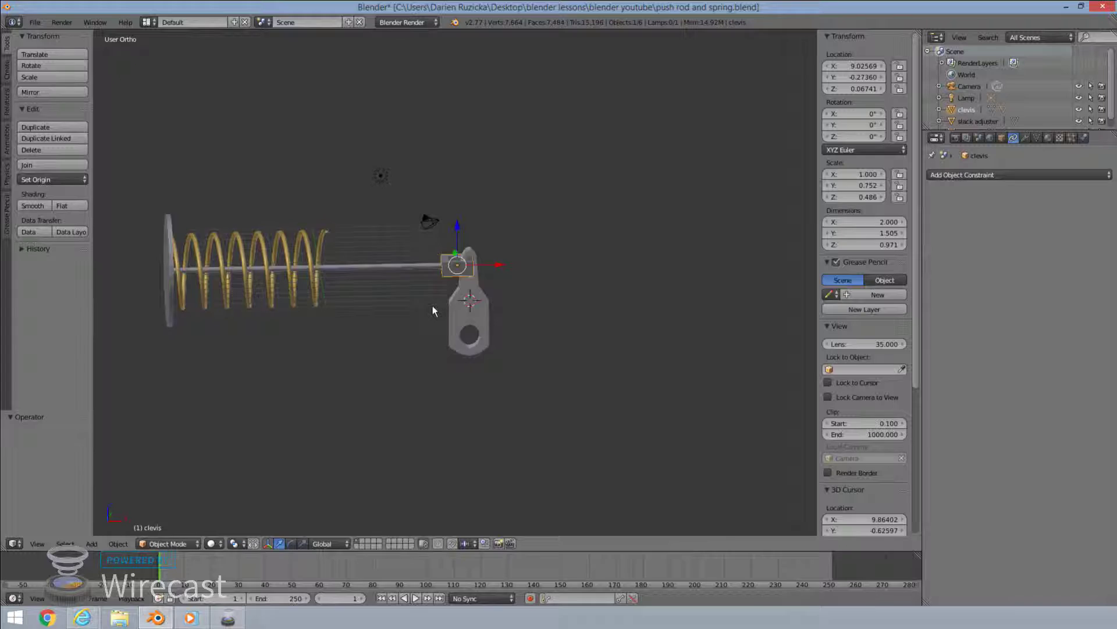
Step: In front view, rotate the slack adjuster -10° about its Y axis
key(KP_1)
scroll(432, 305, up, 1)
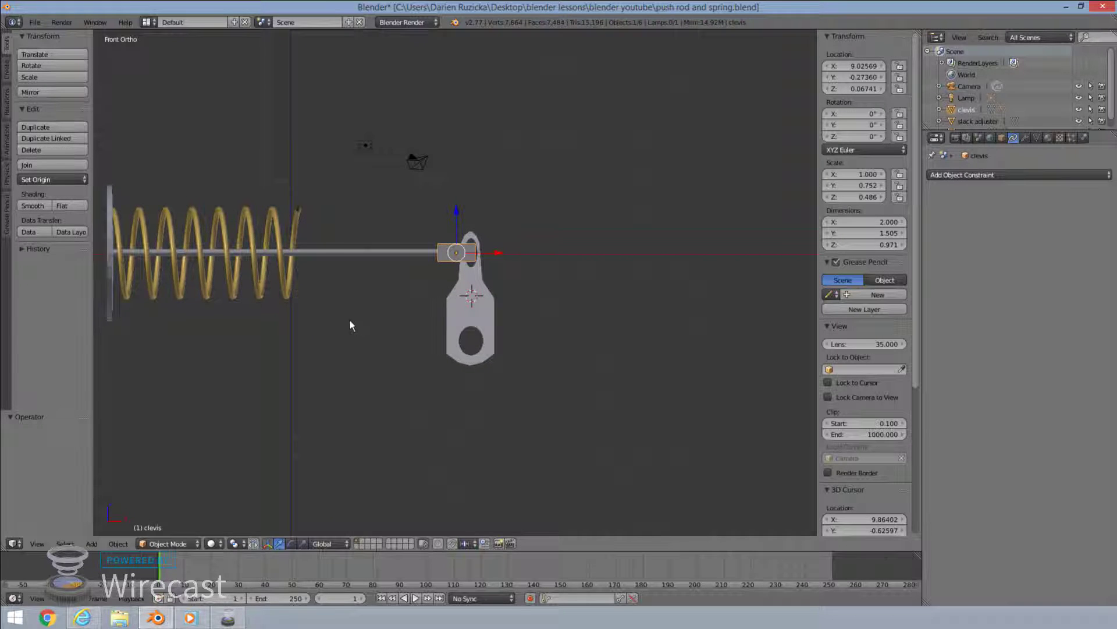
shift+middle_drag(350, 324, 390, 317)
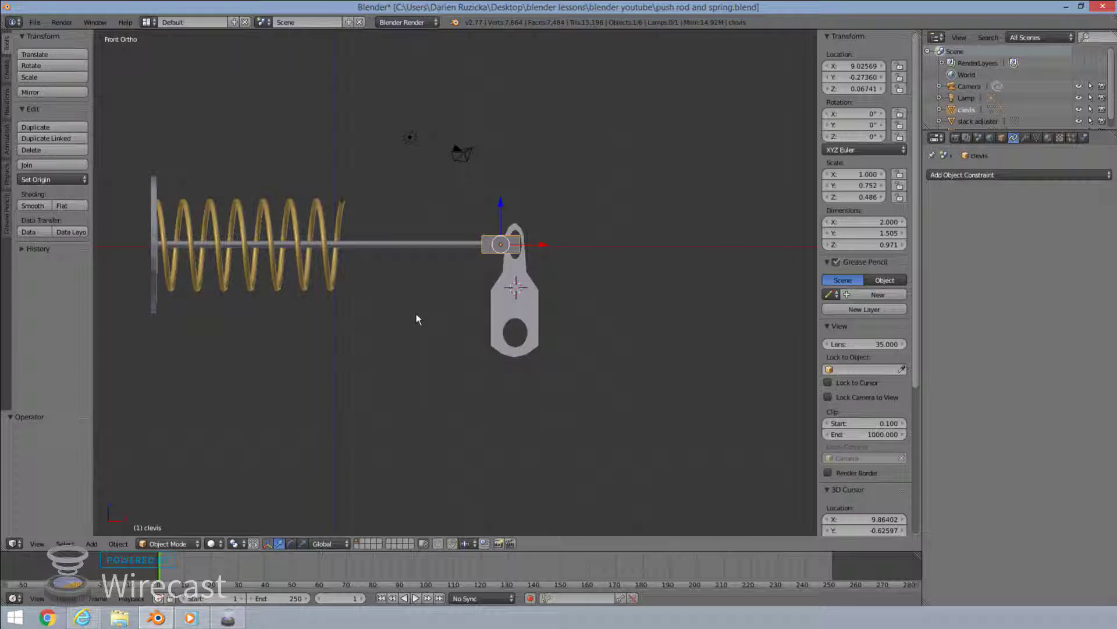
key(a)
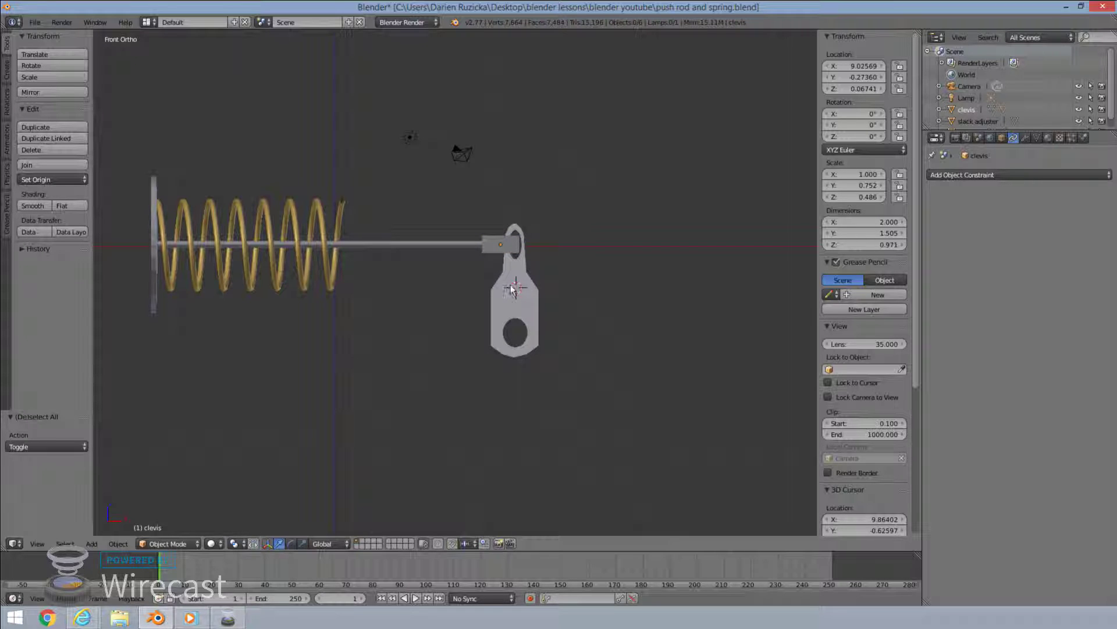
right_click(534, 304)
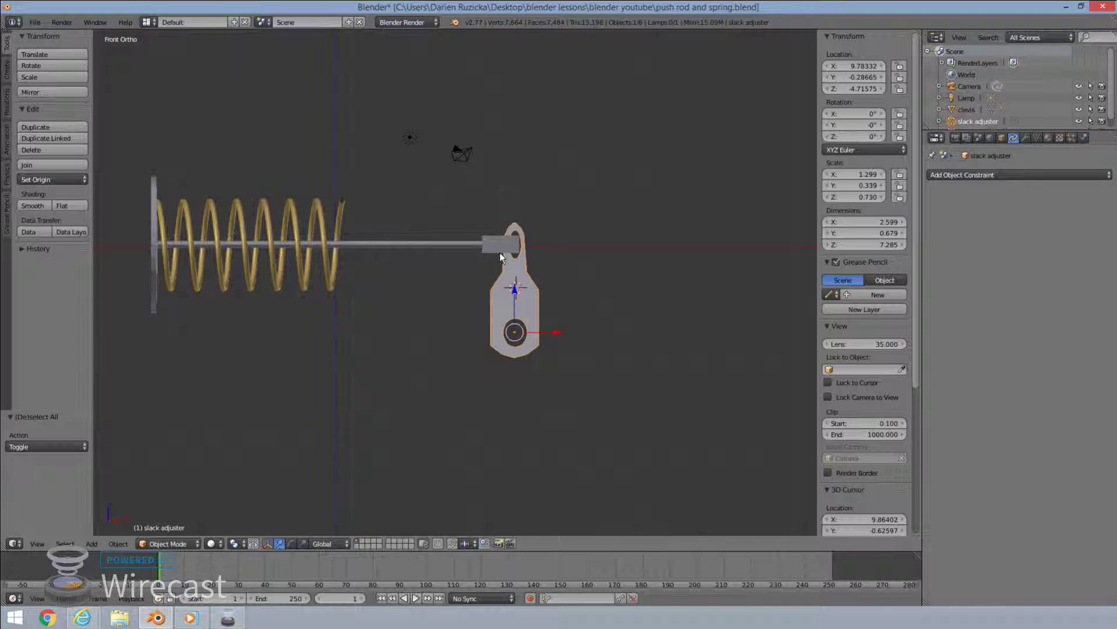
text(ry)
text(-10)
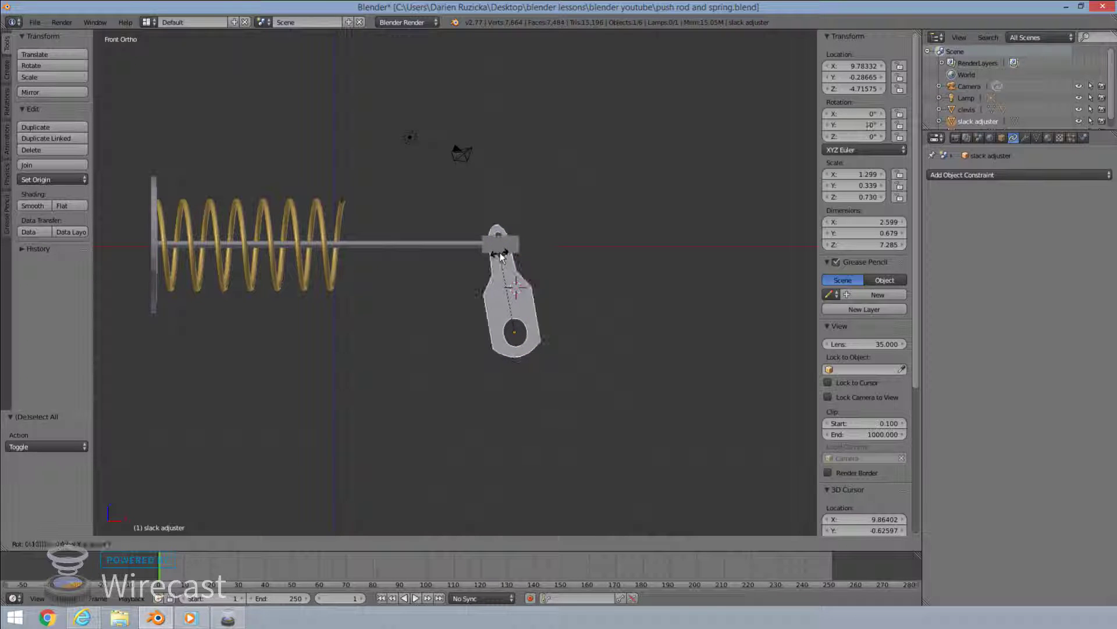
key(Return)
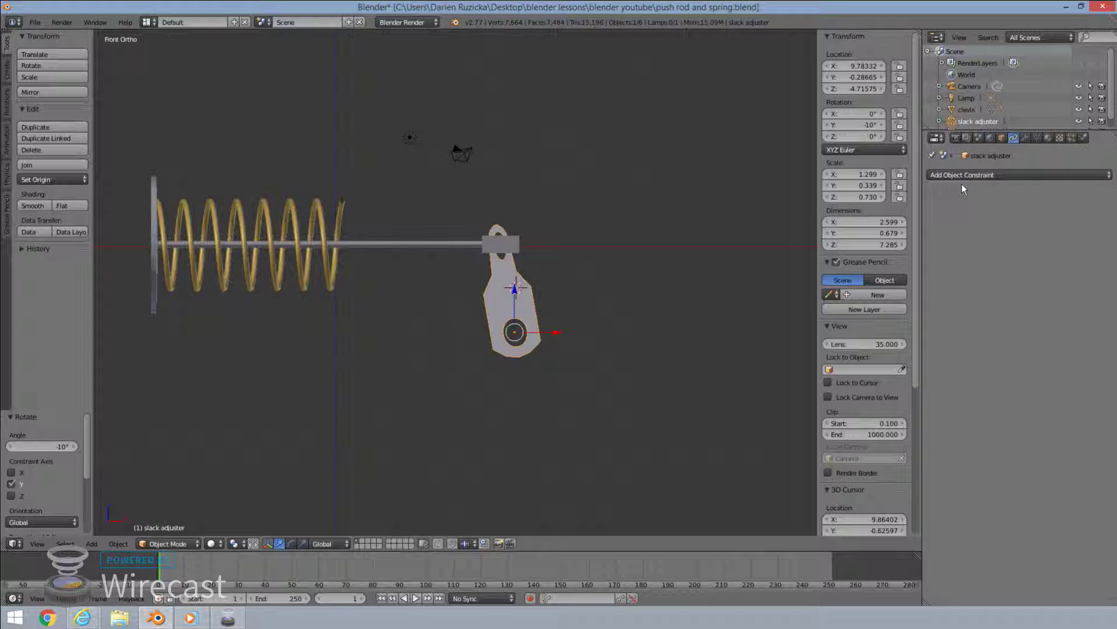
Step: Add a Limit Rotation constraint to the slack adjuster
click(1024, 173)
click(1025, 173)
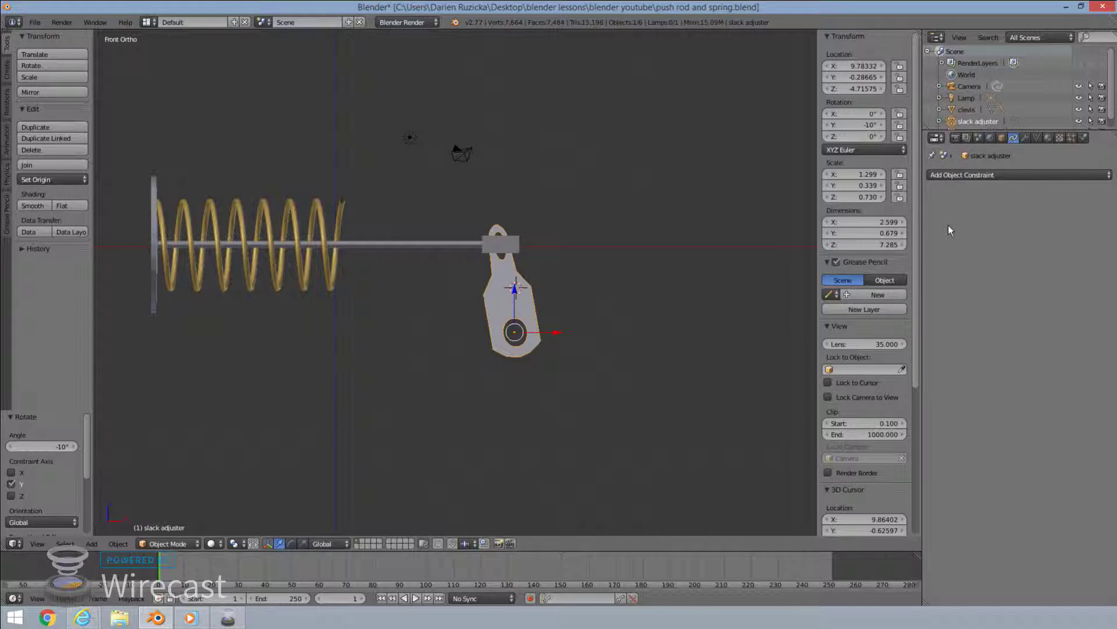
click(973, 173)
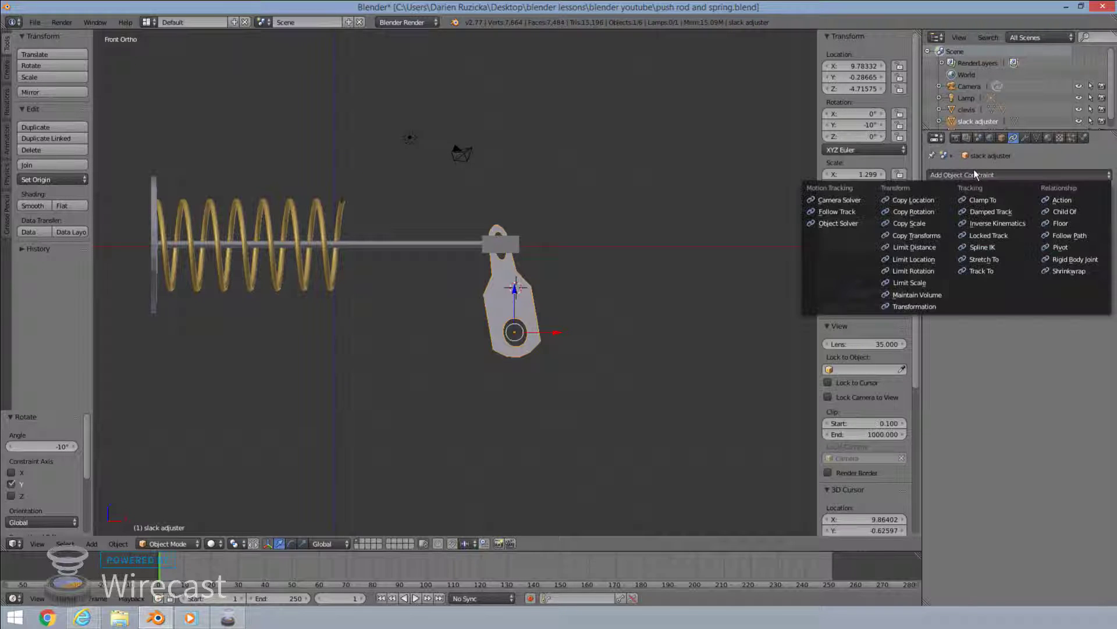
click(922, 271)
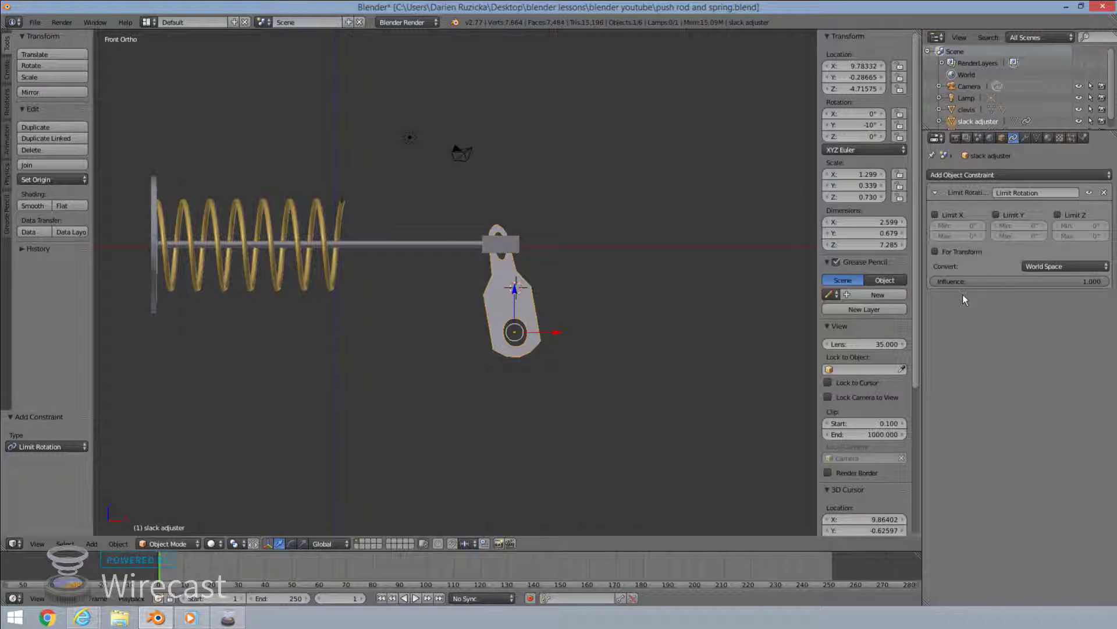
Step: Limit Y rotation to Min -10° and Max 20°, with For Transform enabled
click(996, 215)
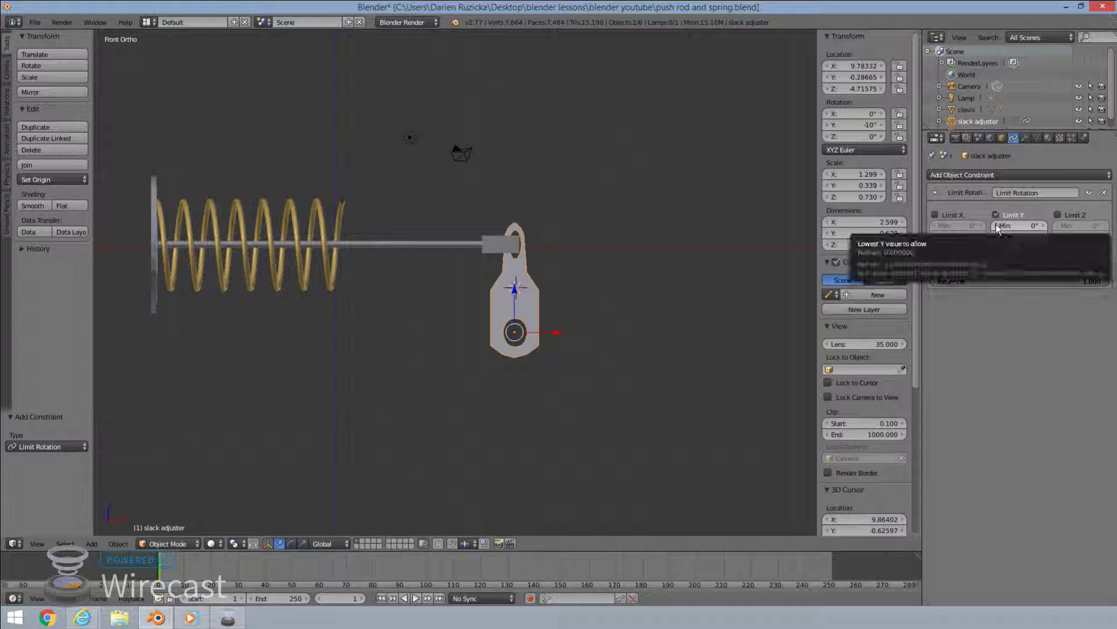
click(996, 225)
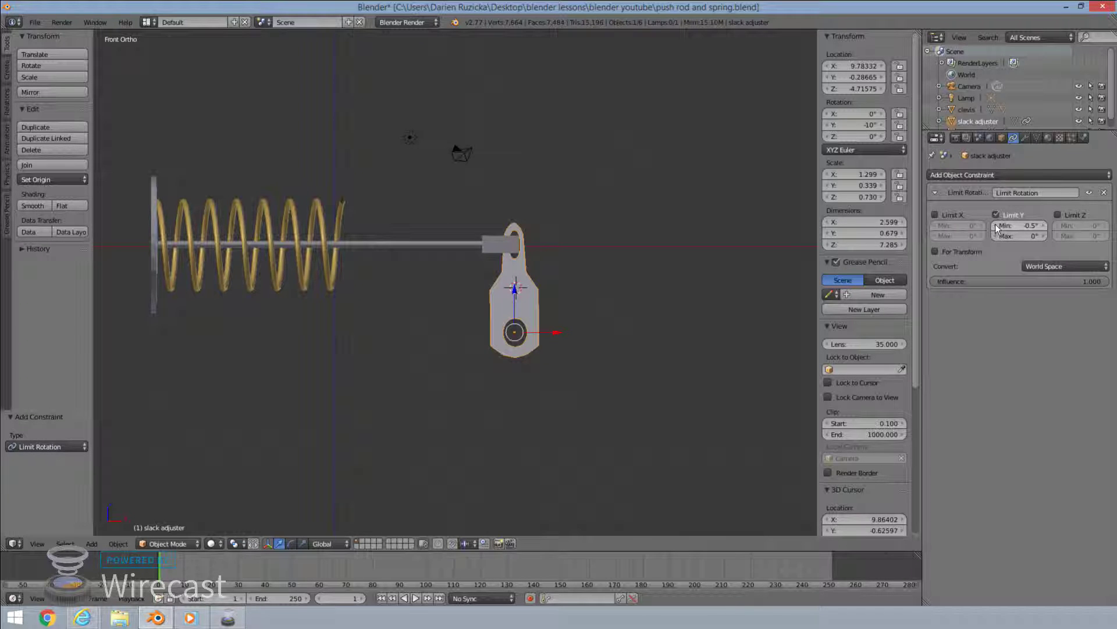
click(1025, 225)
text(0.5d)
key(Return)
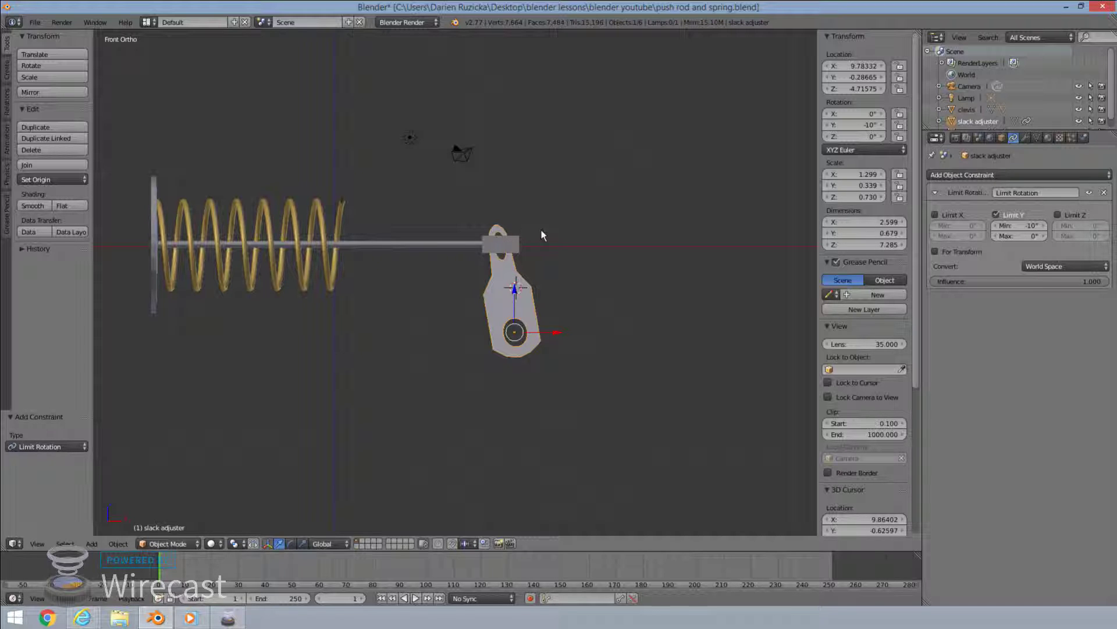
click(1032, 235)
text(20)
key(Return)
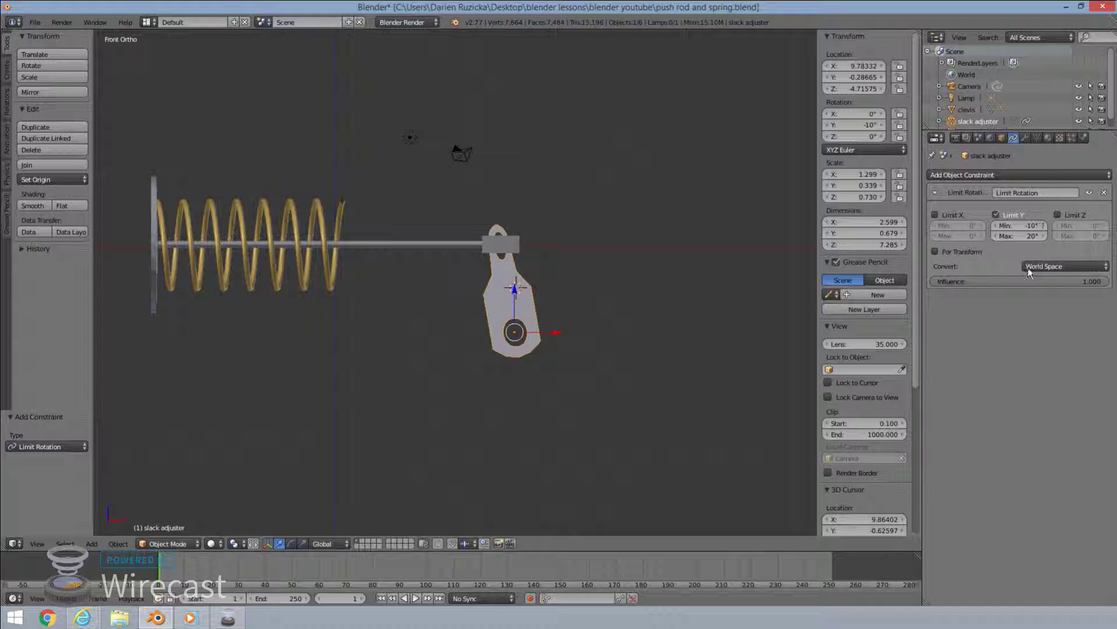
click(935, 252)
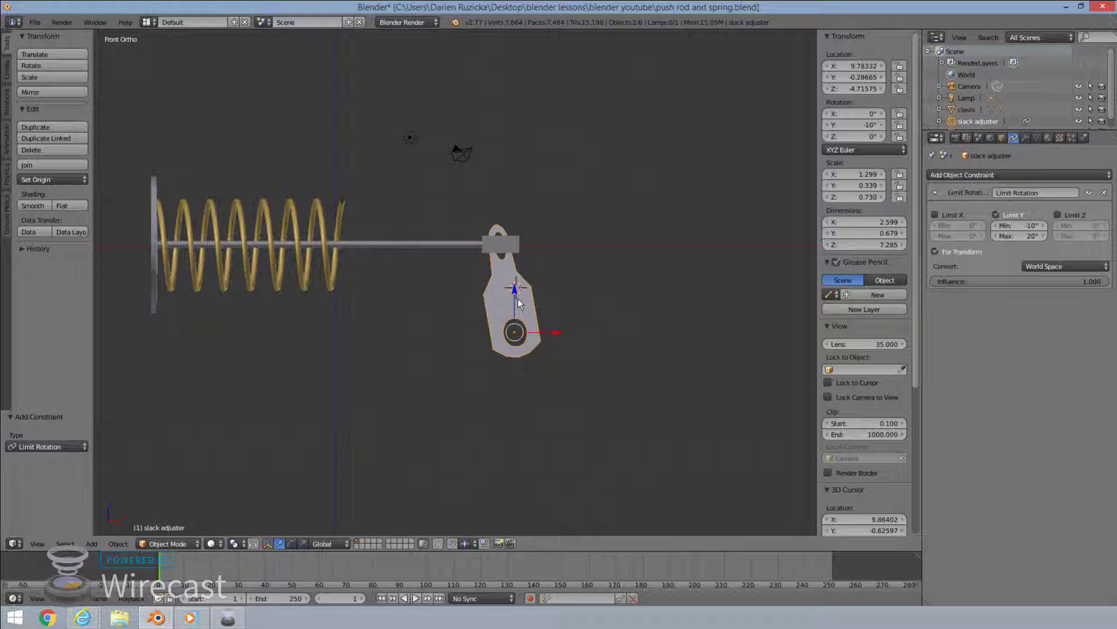
key(r)
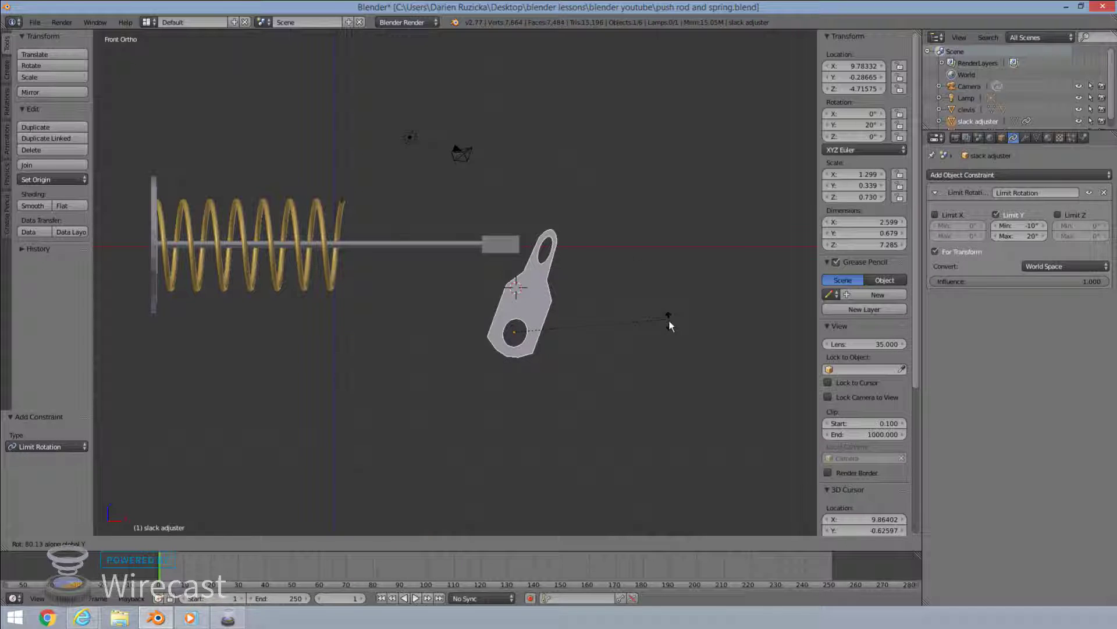
click(436, 295)
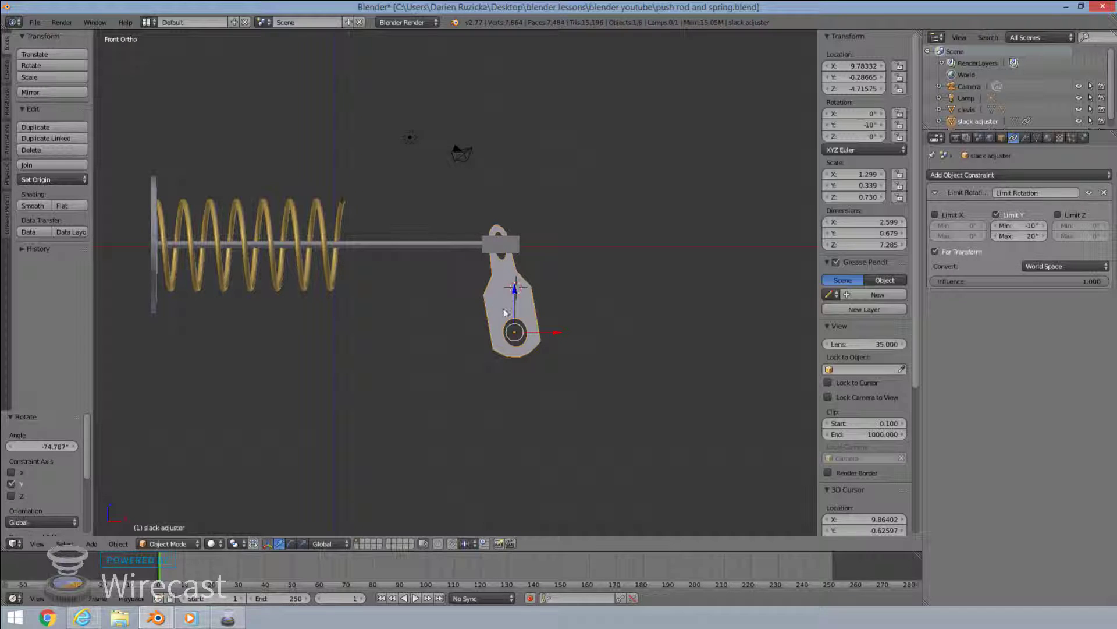
Step: Give the clevis a Limit Location constraint with Minimum X enabled at 9.025
right_click(499, 250)
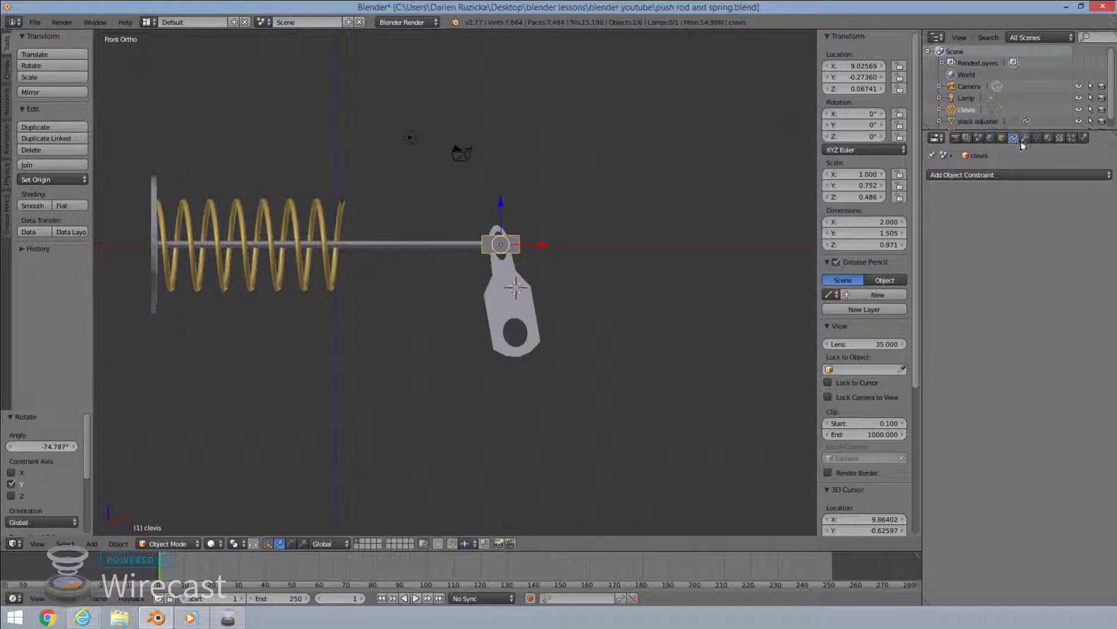
click(999, 177)
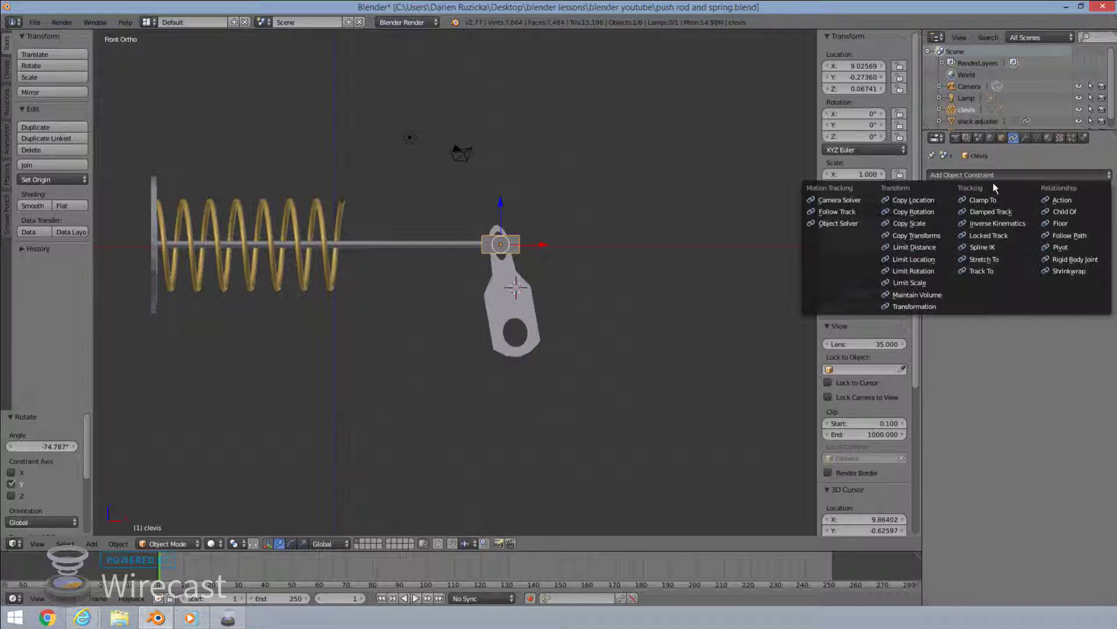
click(923, 260)
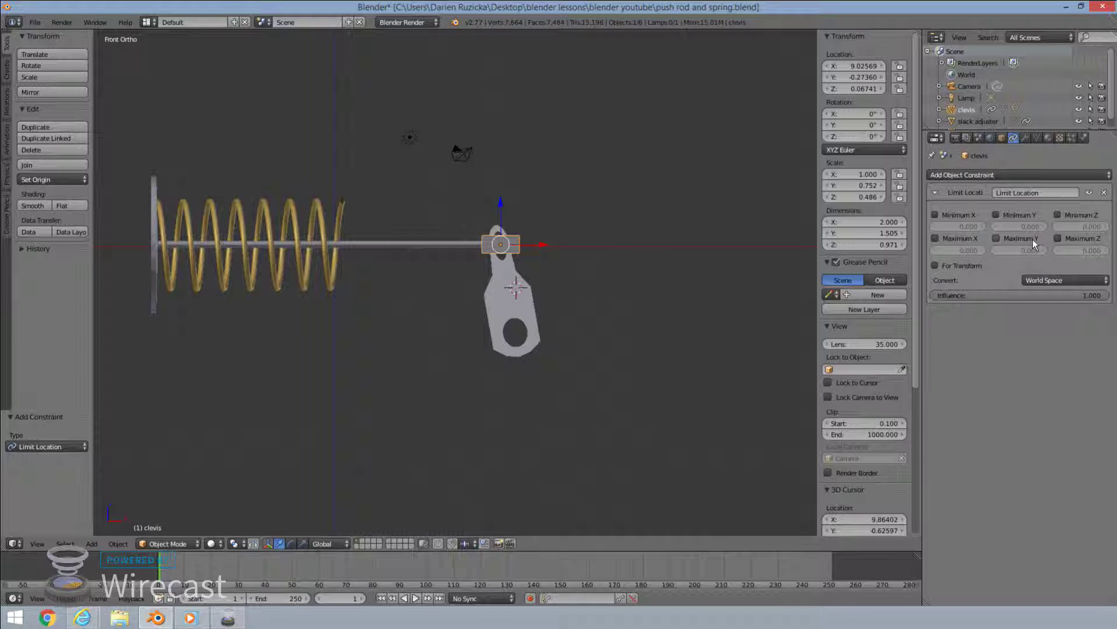
click(933, 214)
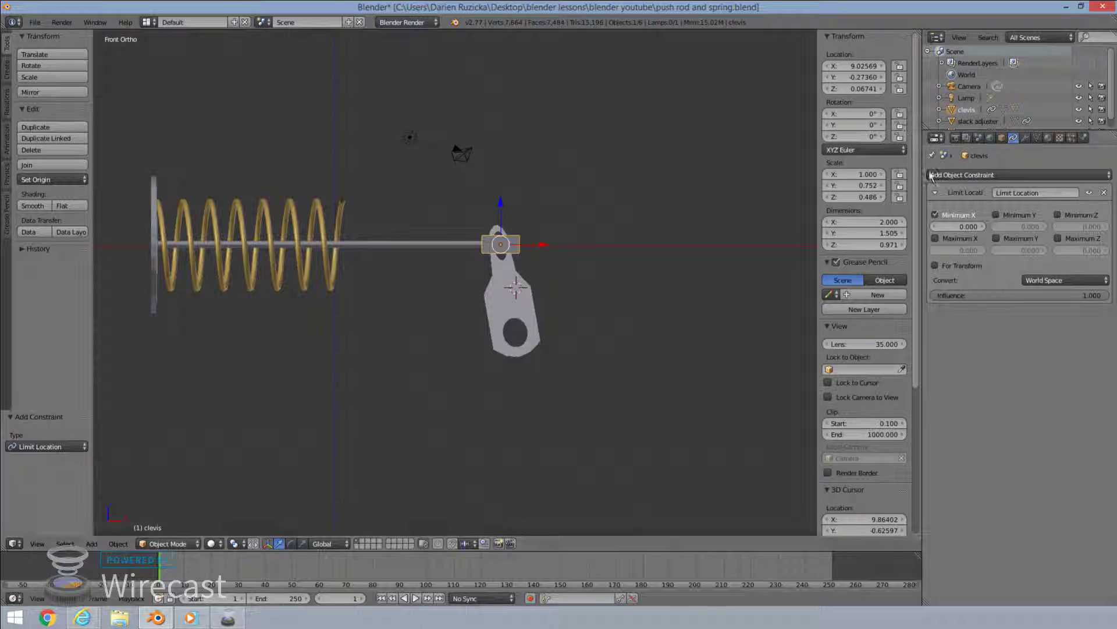
click(965, 225)
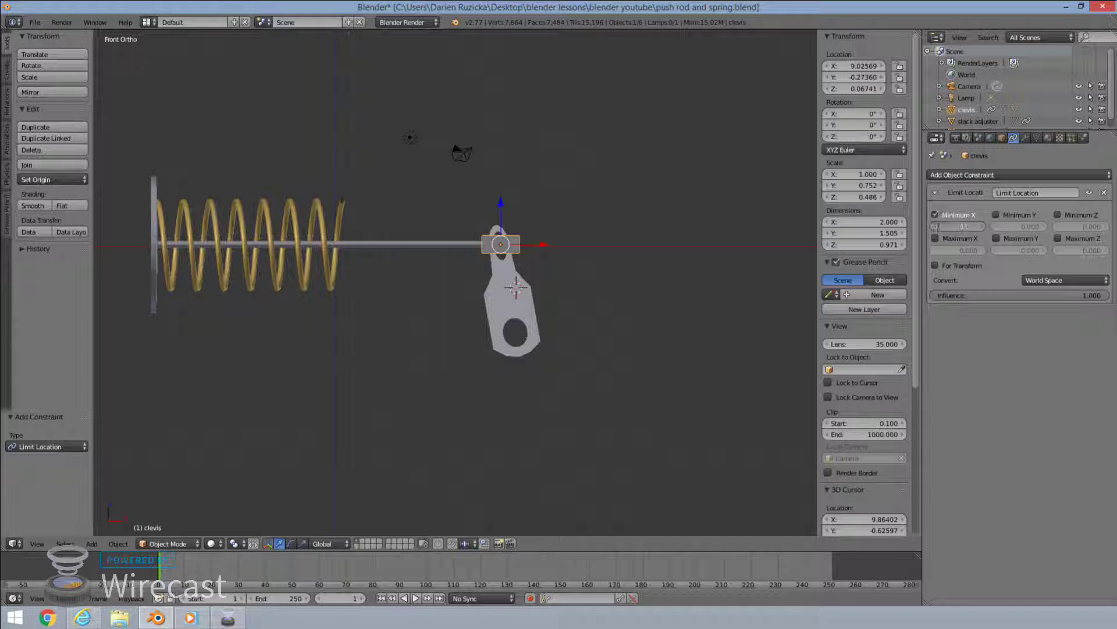
text(9.025)
key(Return)
Step: Set the Limit Location influence to 0 and test-rotate the slack adjuster to 20°
drag(1075, 295, 954, 296)
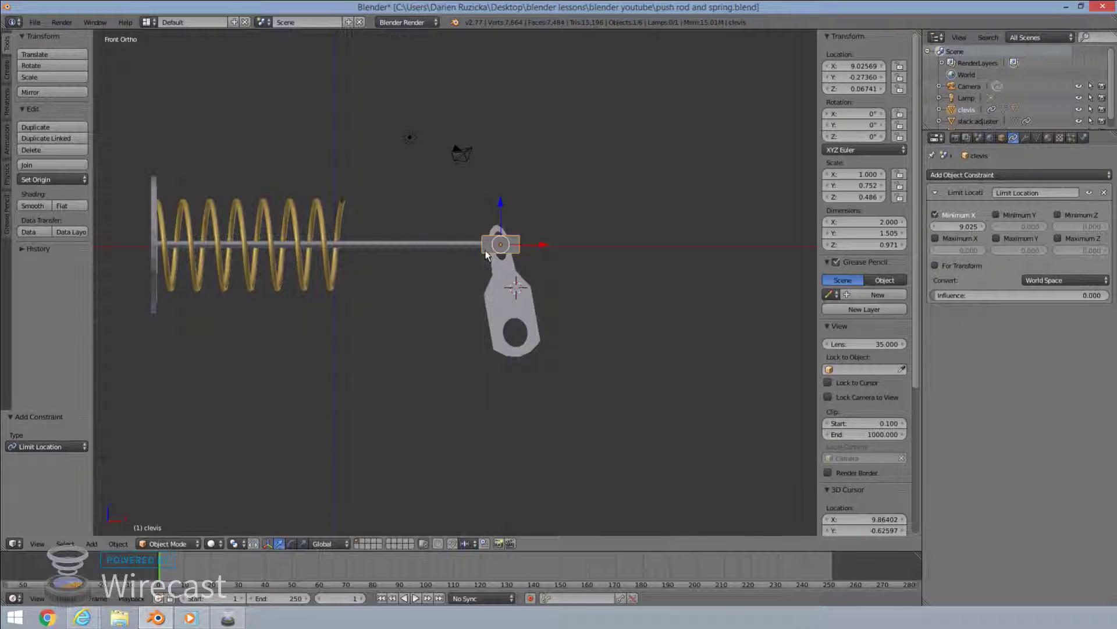
right_click(513, 276)
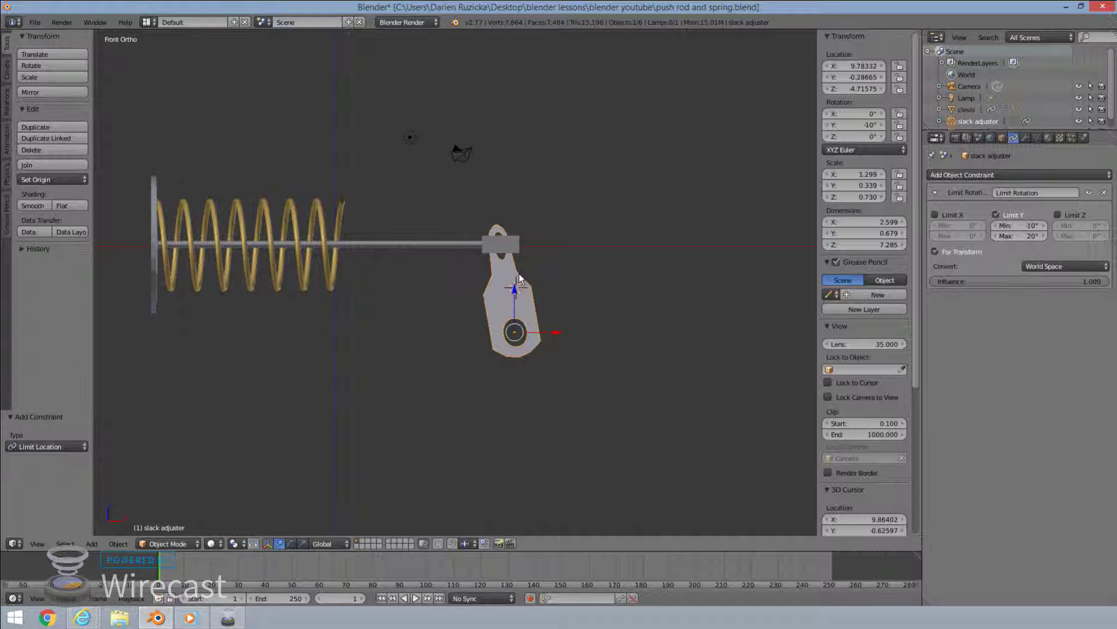
key(r)
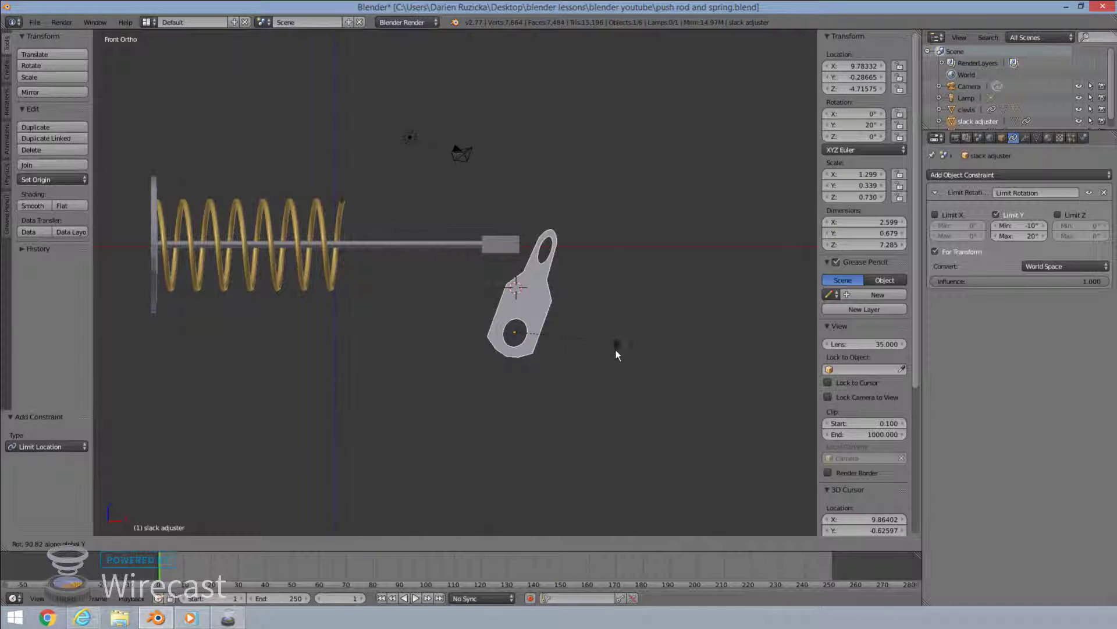
click(616, 348)
Step: Slide the clevis outward along X
right_click(512, 247)
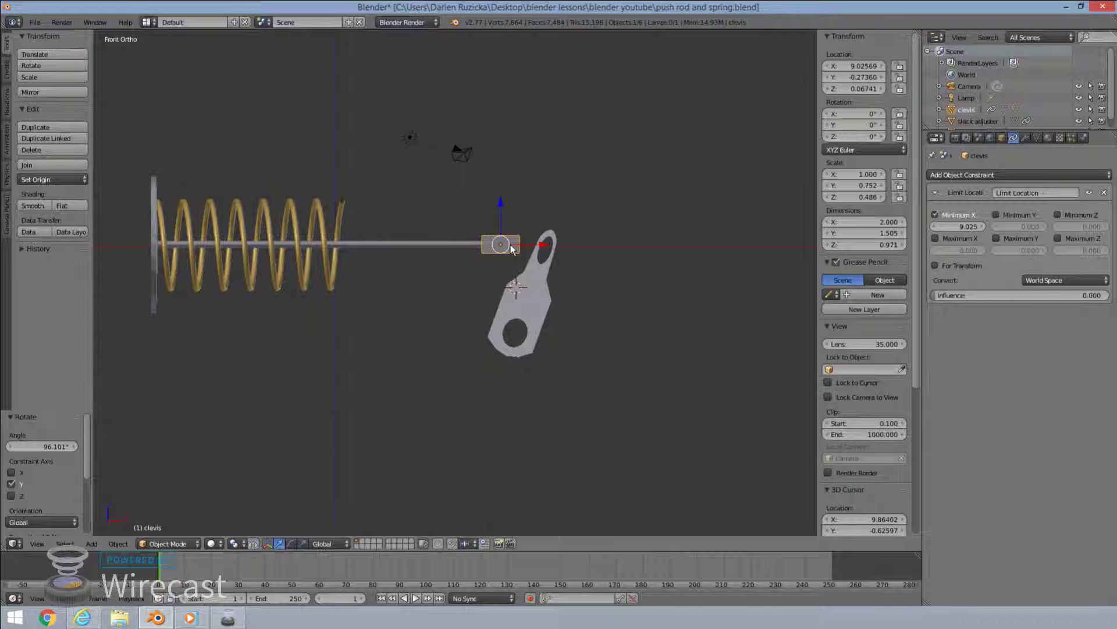
key(g)
key(x)
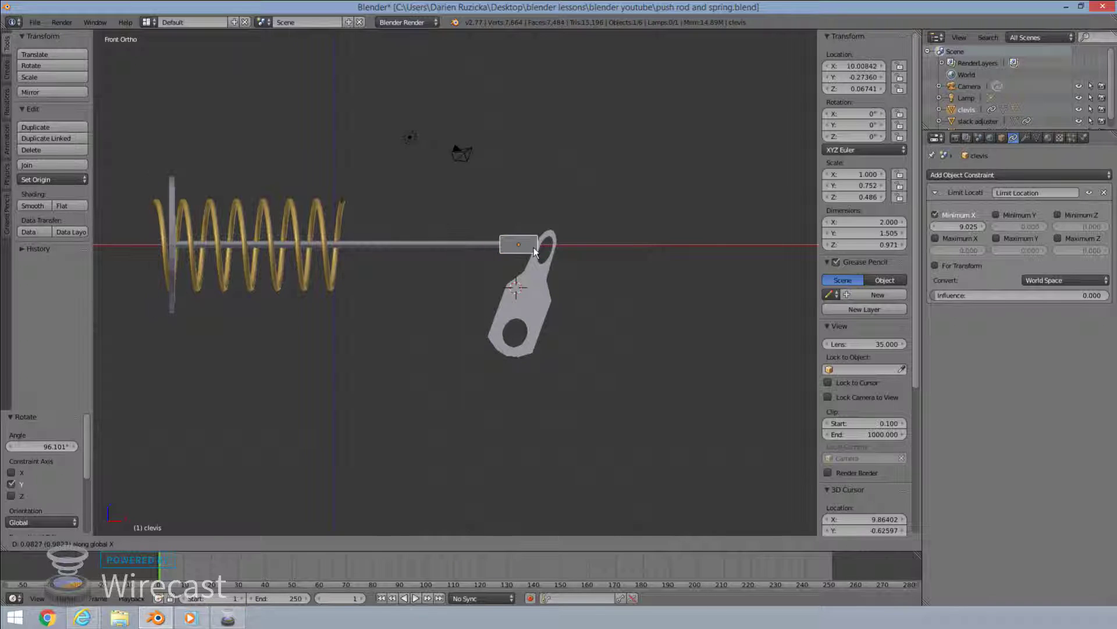
click(557, 259)
Step: In wireframe, align the clevis at X 11.572 over the top hole, then return to solid
key(z)
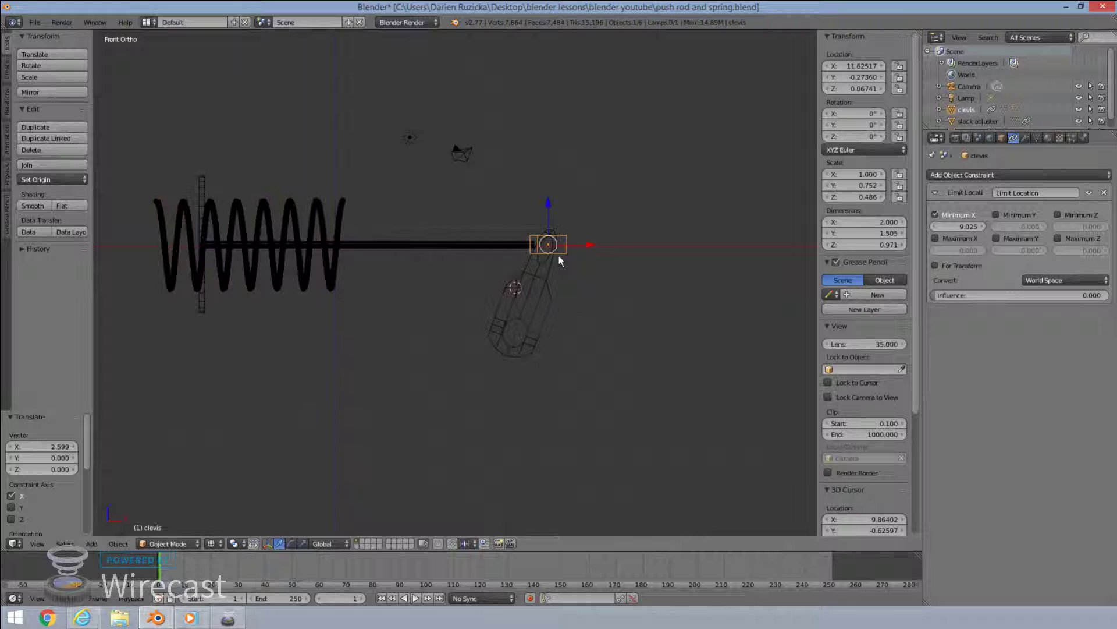
scroll(557, 256, up, 3)
scroll(557, 254, up, 3)
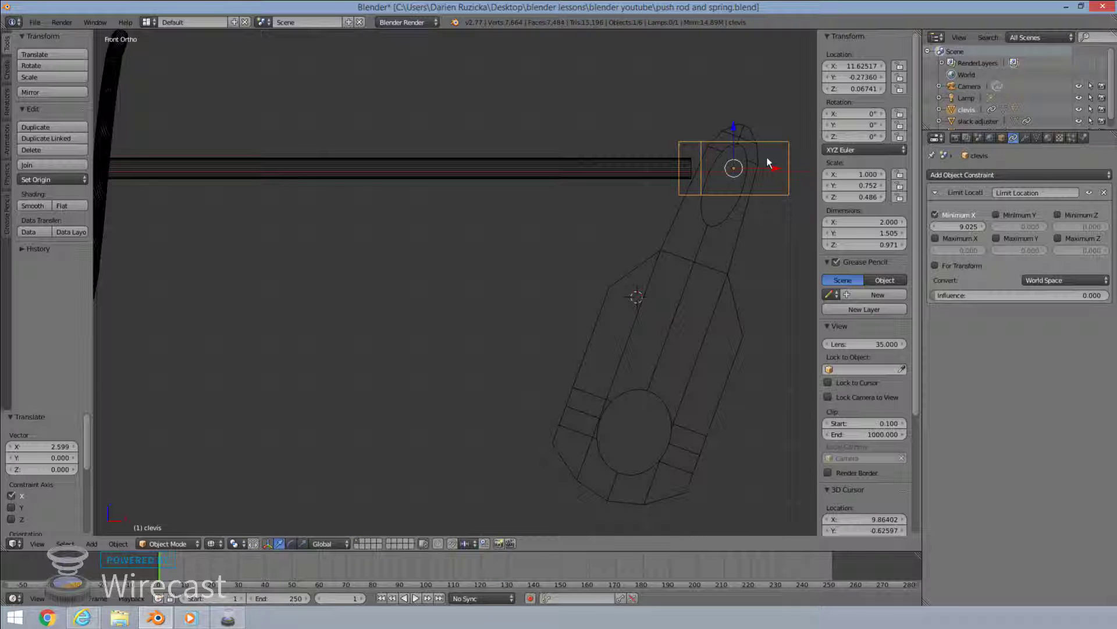
key(g)
key(x)
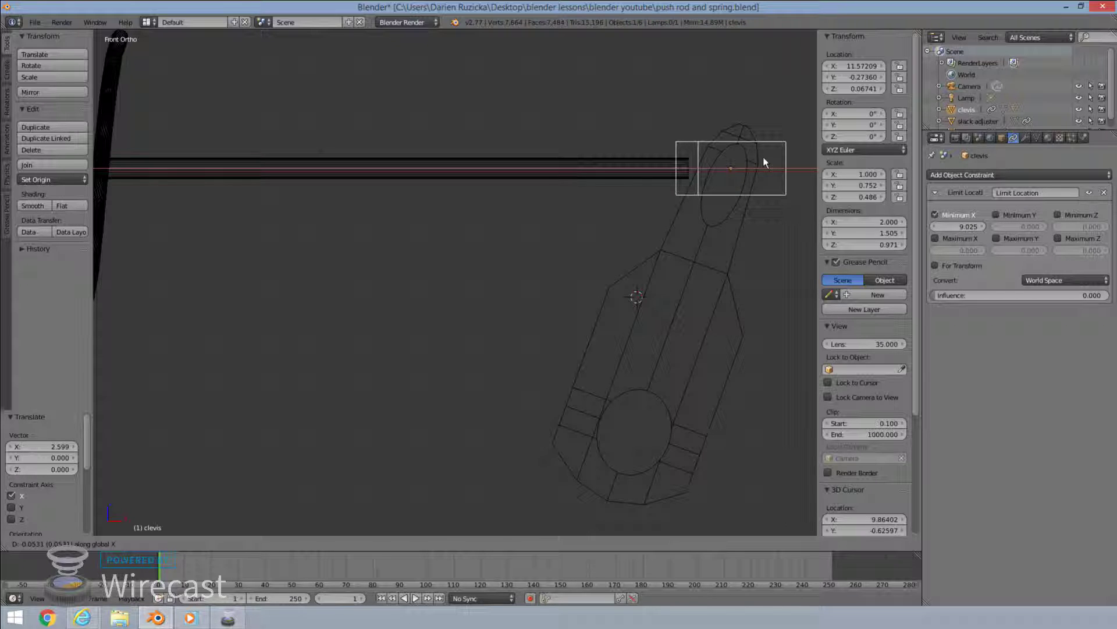
click(763, 156)
scroll(547, 249, down, 4)
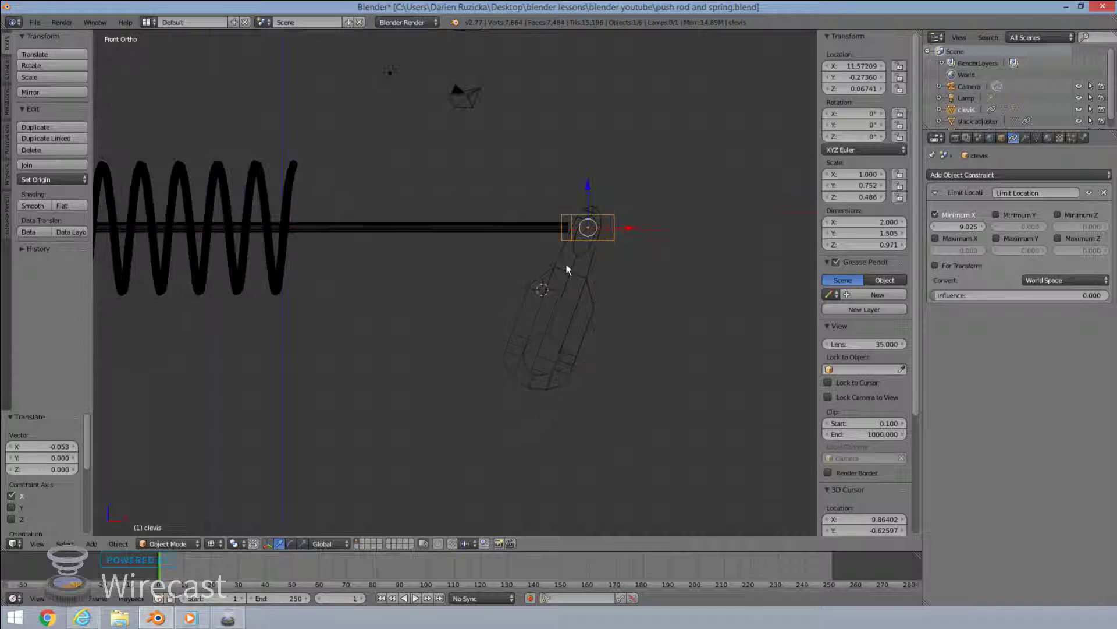
key(z)
scroll(568, 263, down, 1)
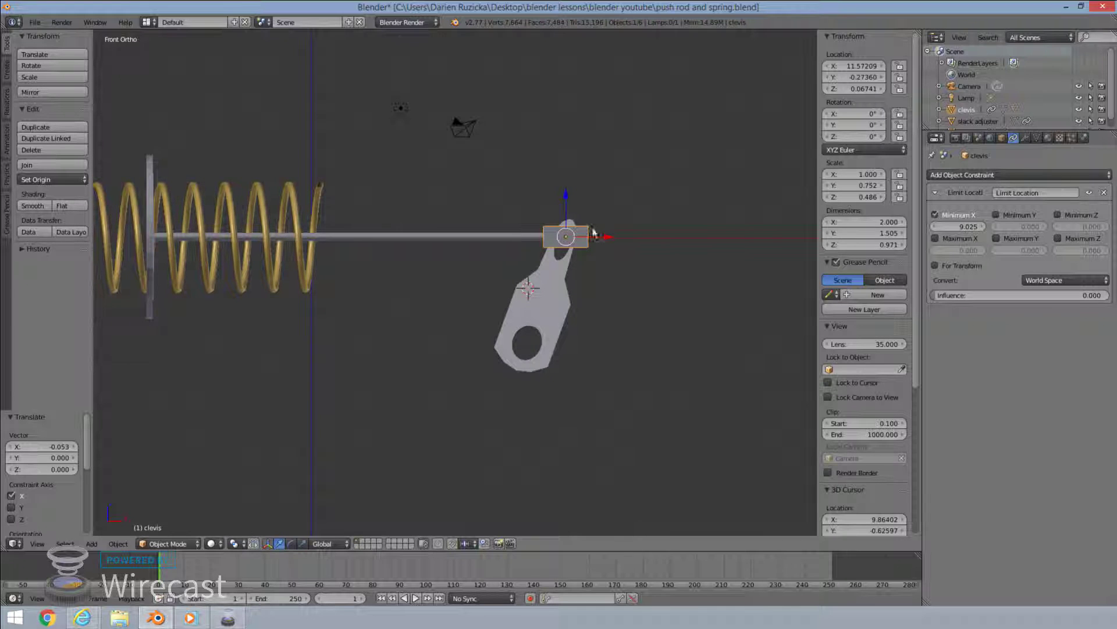
scroll(588, 238, down, 1)
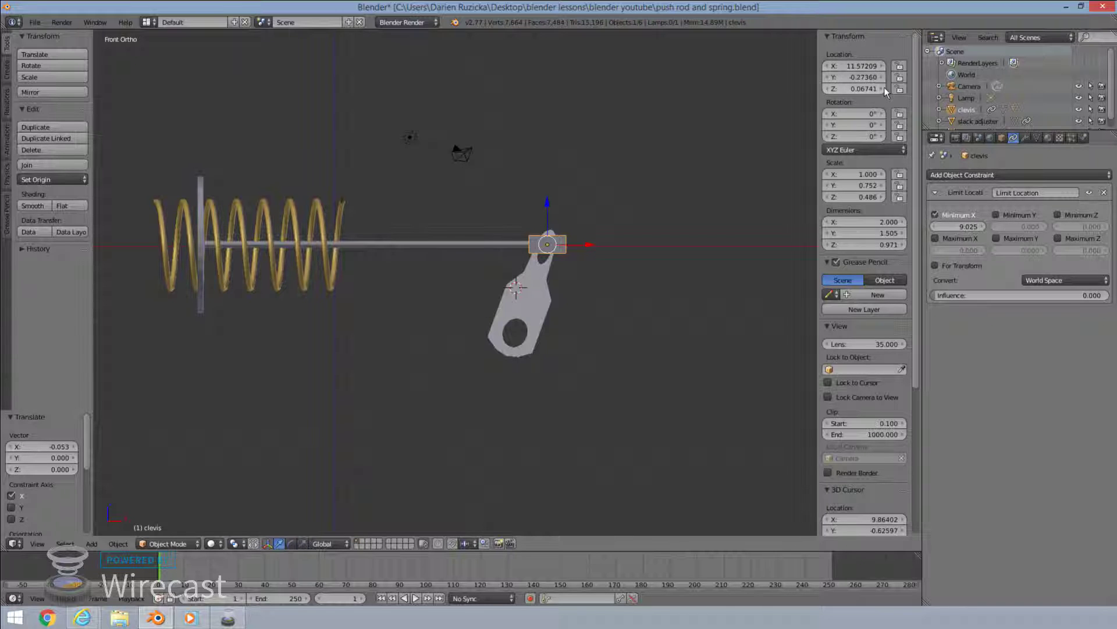
Step: Enable Limit Location Maximum X at 11.572, tick For Transform, and set Influence to 1.0
click(936, 238)
click(939, 250)
text(0.5)
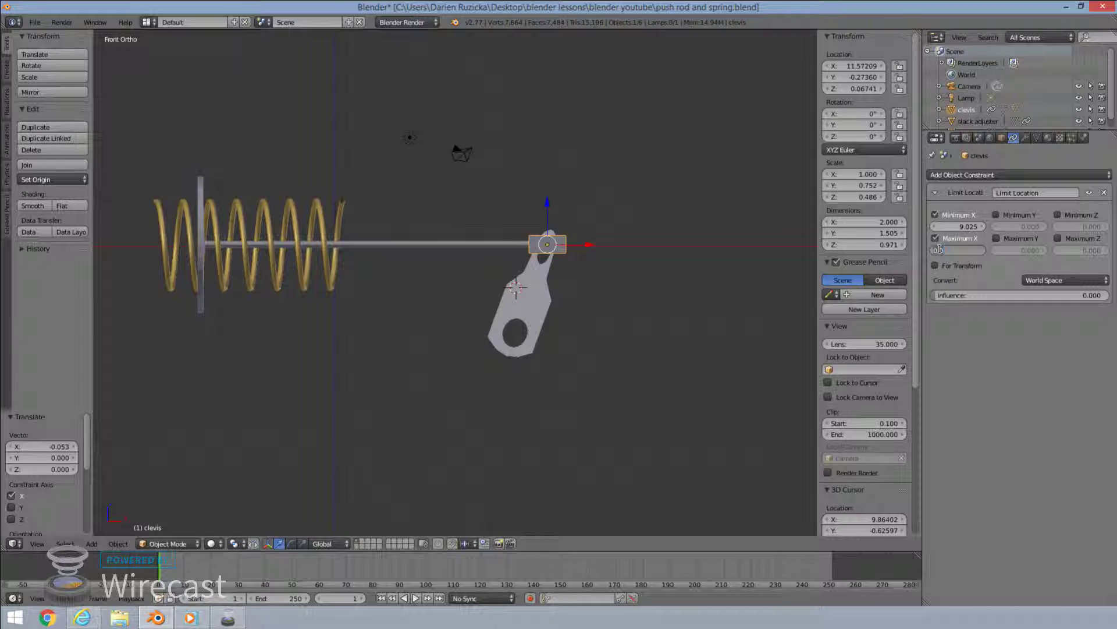
key(BackSpace)
key(BackSpace)
key(BackSpace)
text(11.572)
key(Return)
click(935, 266)
drag(957, 295, 1104, 298)
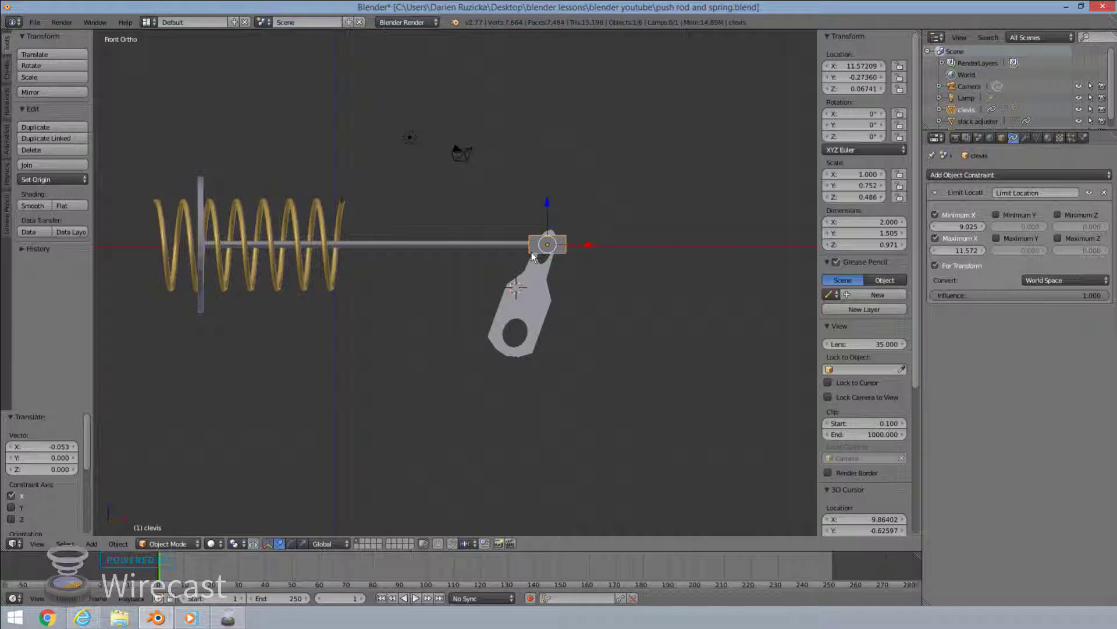
Step: Test-slide the clevis along X and confirm it stays clamped at 9.025
right_click(504, 242)
key(g)
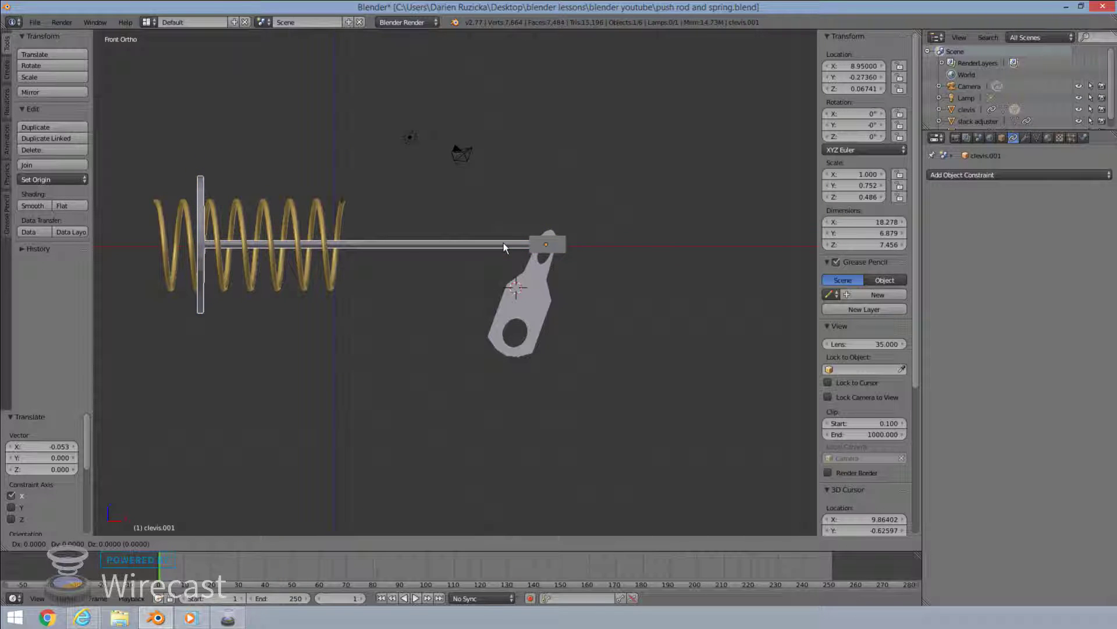
key(x)
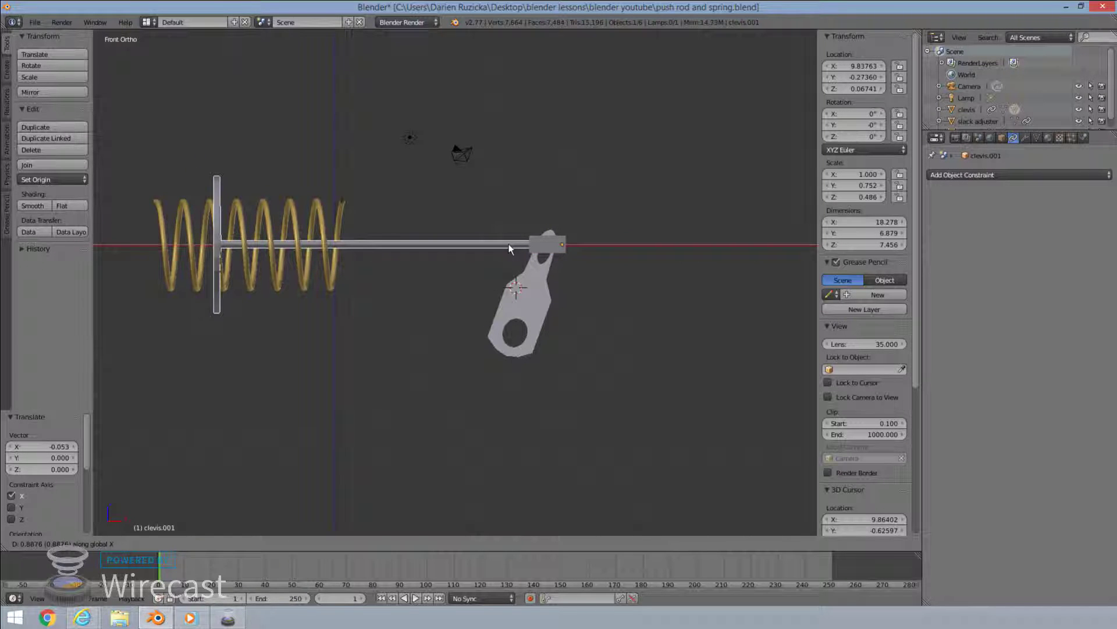
right_click(508, 243)
right_click(550, 244)
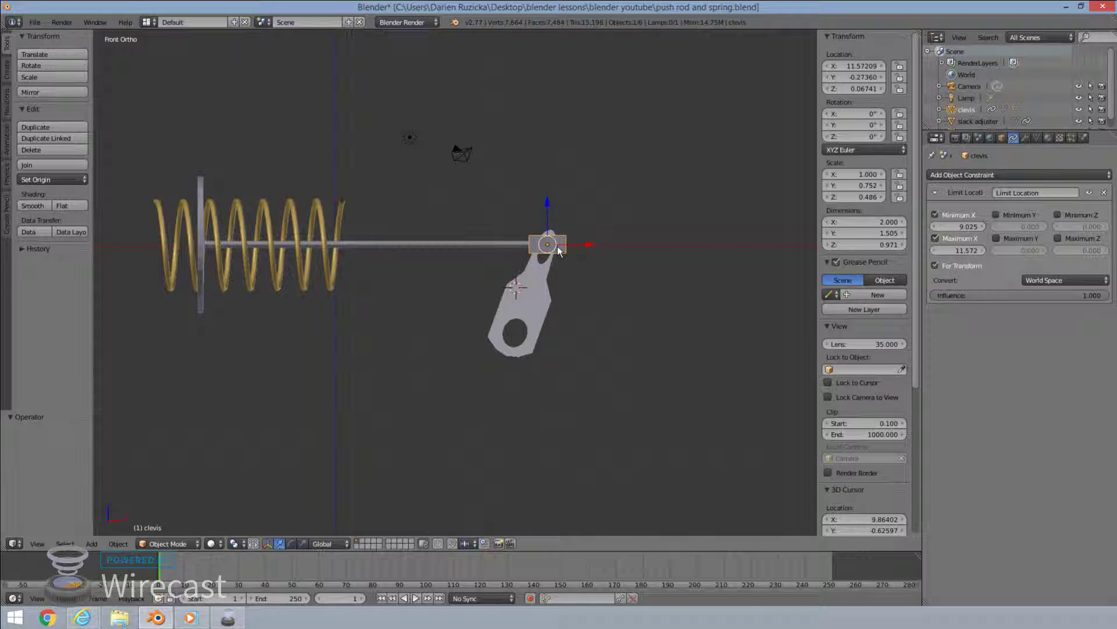
key(g)
key(x)
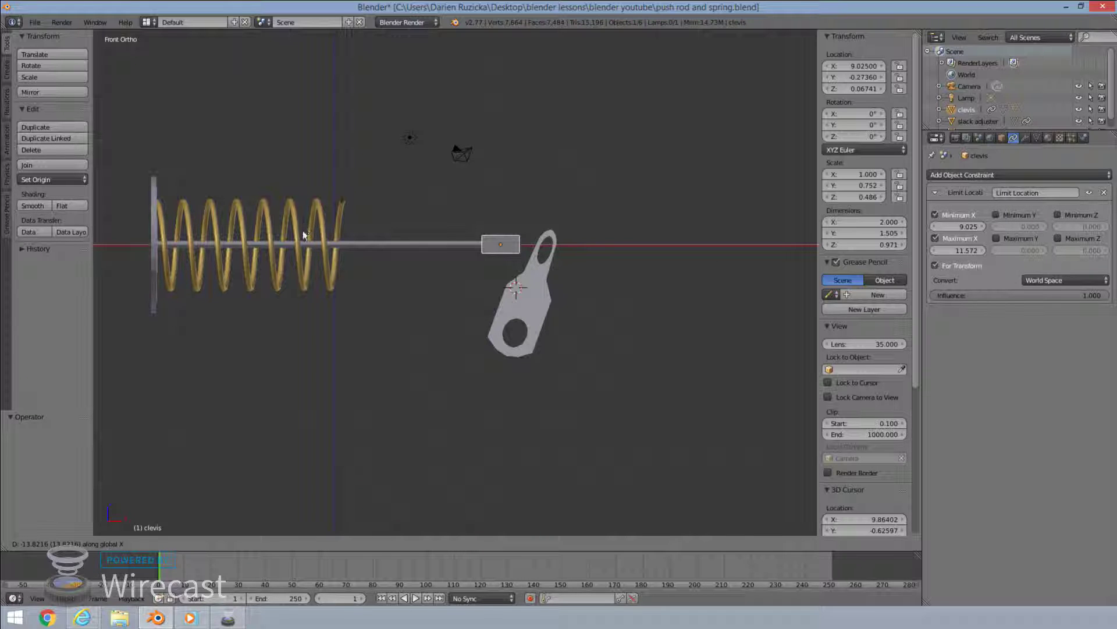
click(323, 236)
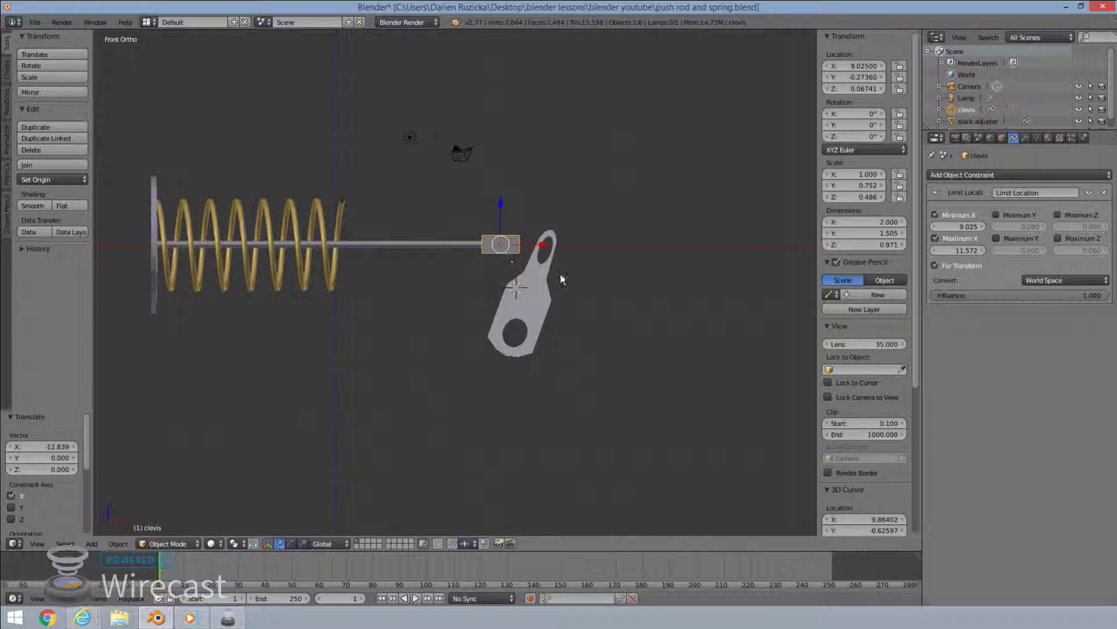
Step: Test-rotate the slack adjuster about Y to its -10° limit, then open Add Object Constraint
right_click(514, 298)
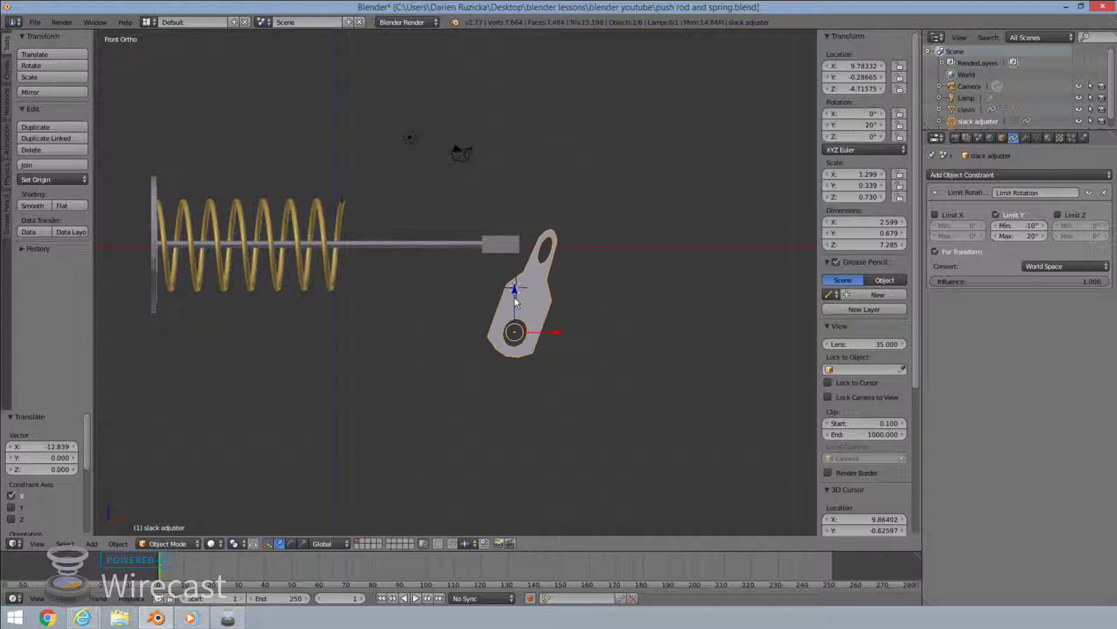
key(r)
key(y)
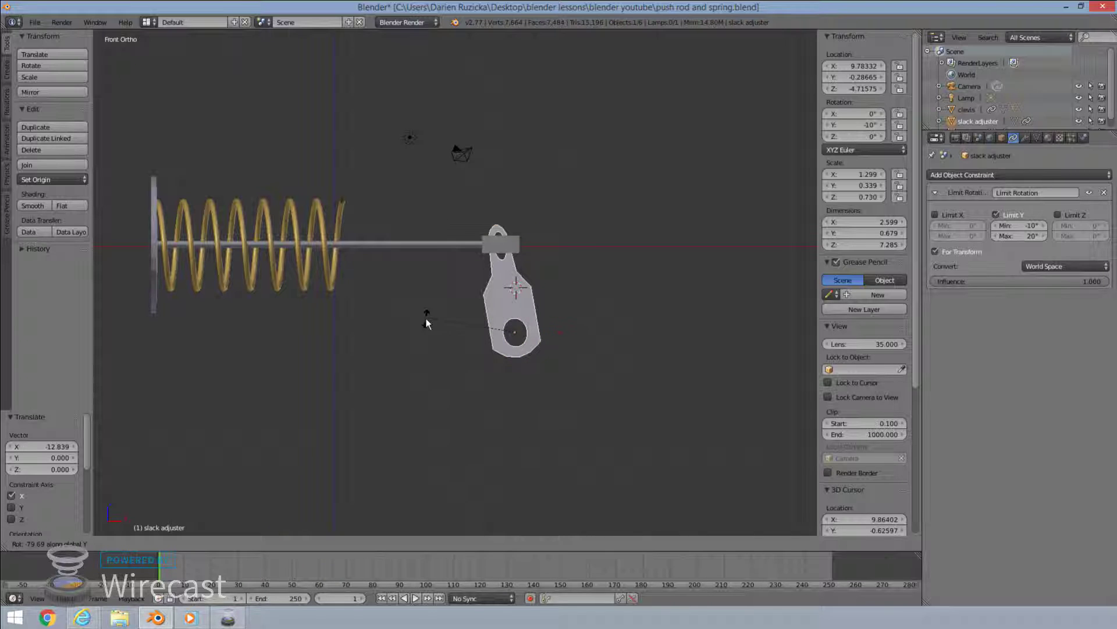
click(427, 320)
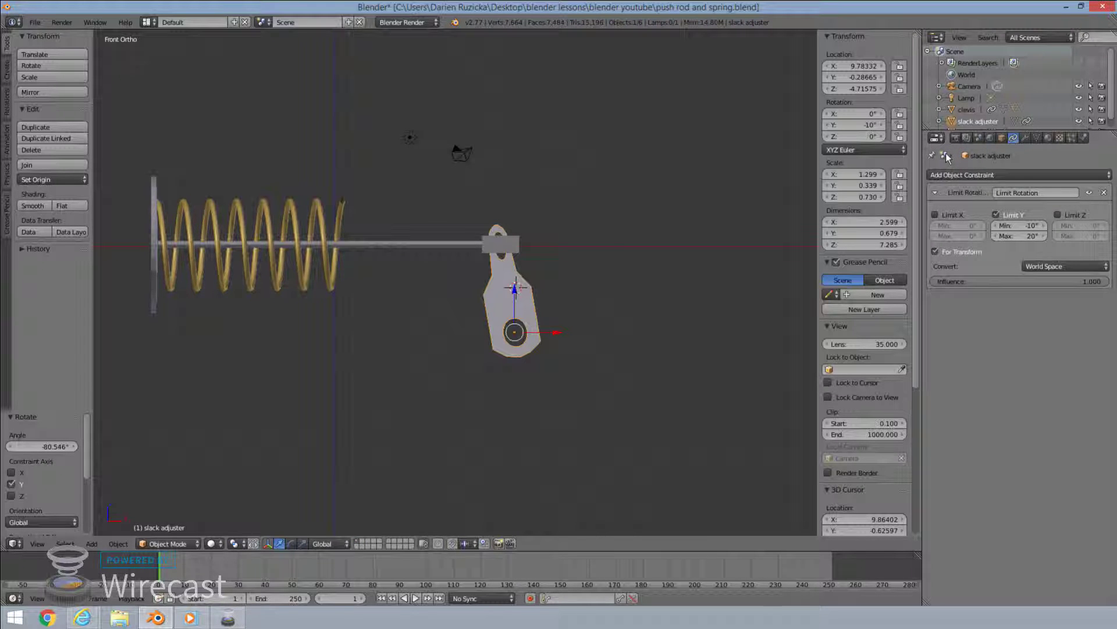
click(1011, 174)
click(1035, 173)
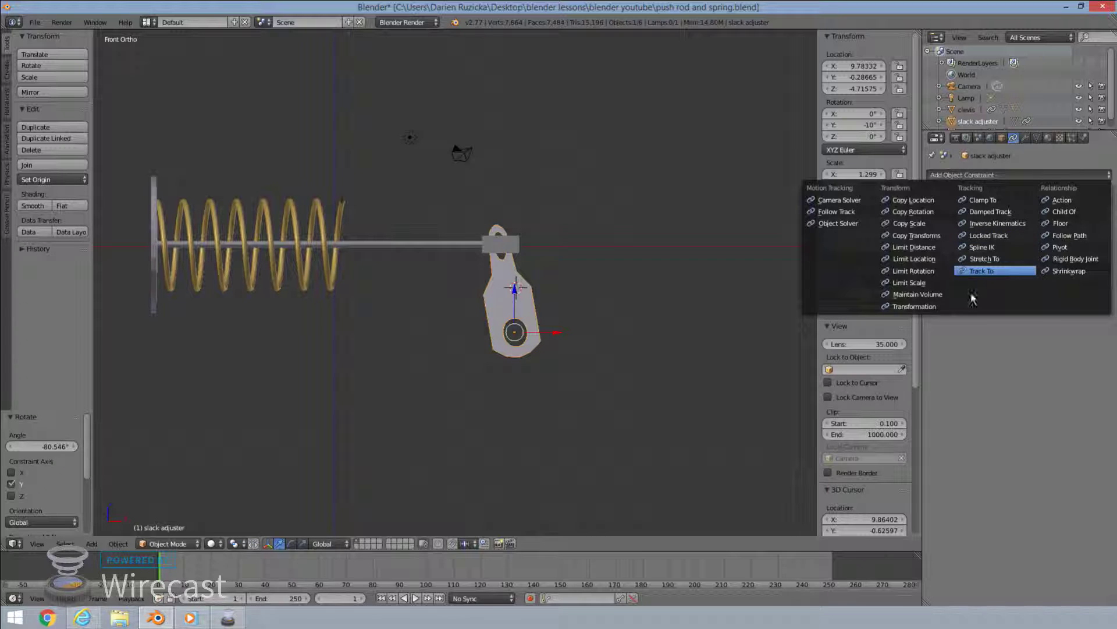
Step: Add a Transformation constraint to the slack adjuster, widen the Properties editor, and open its Target list
click(944, 307)
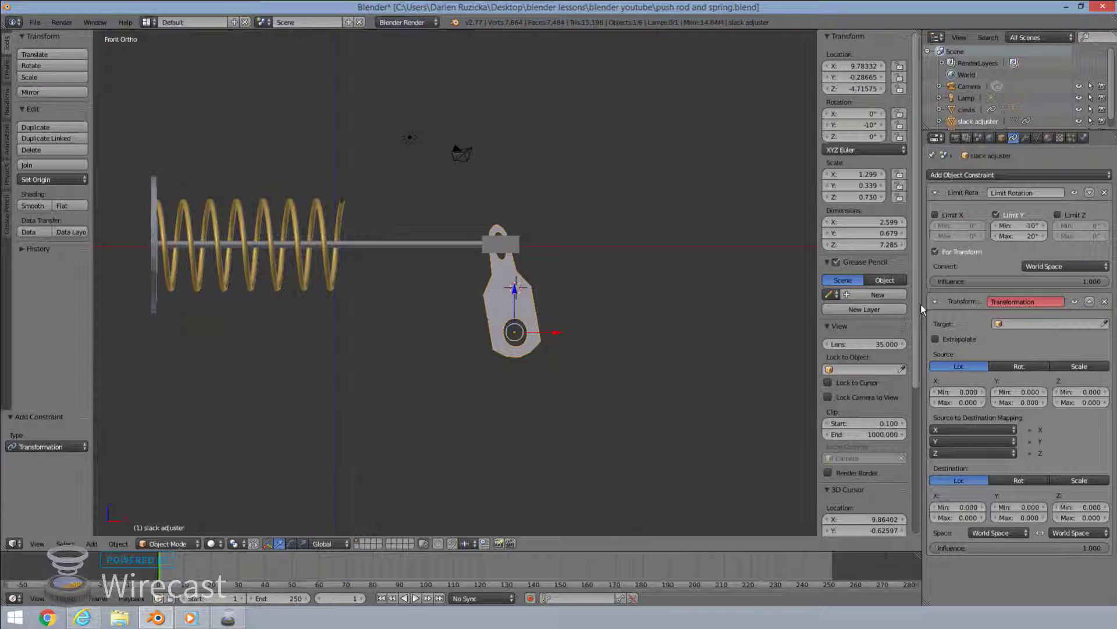
drag(921, 307, 861, 307)
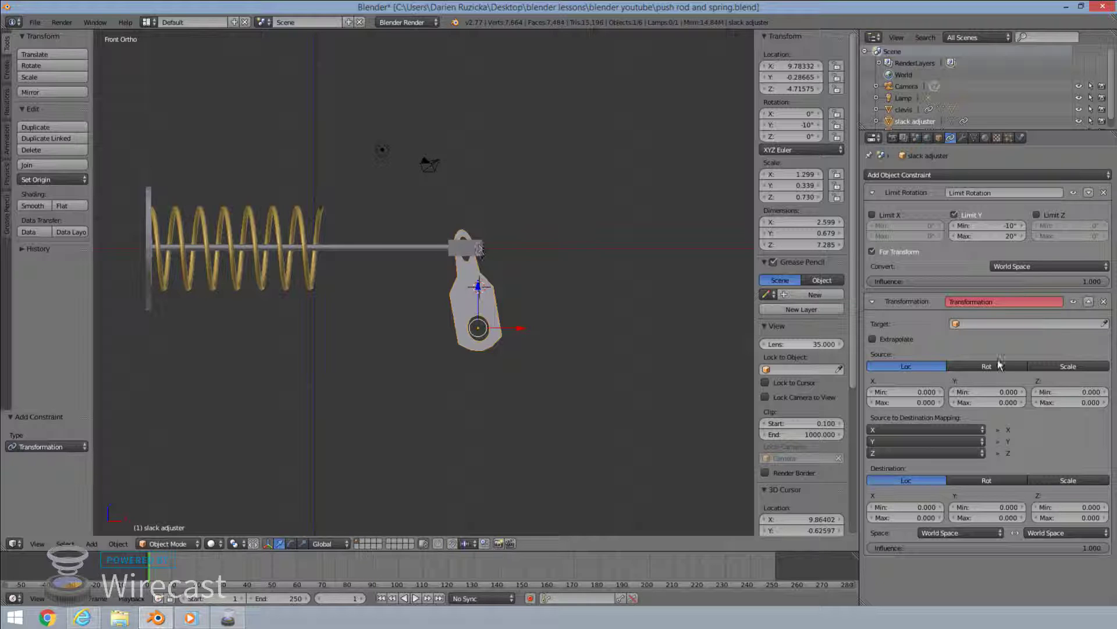
click(978, 324)
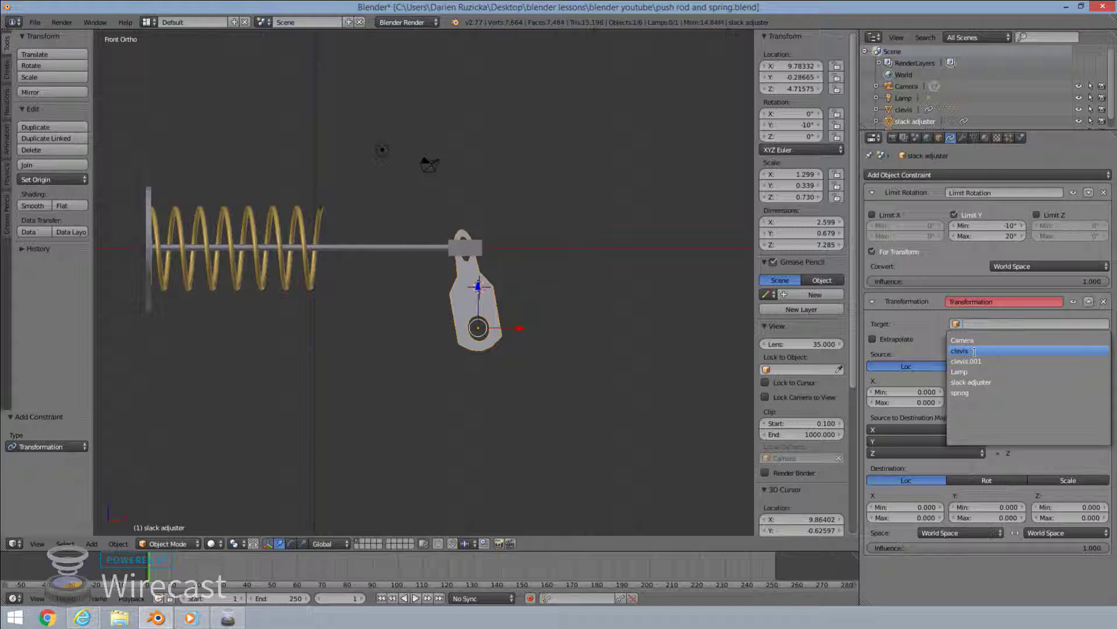
Step: Set clevis as the Transformation constraint's target and show the Object properties
click(975, 351)
right_click(463, 247)
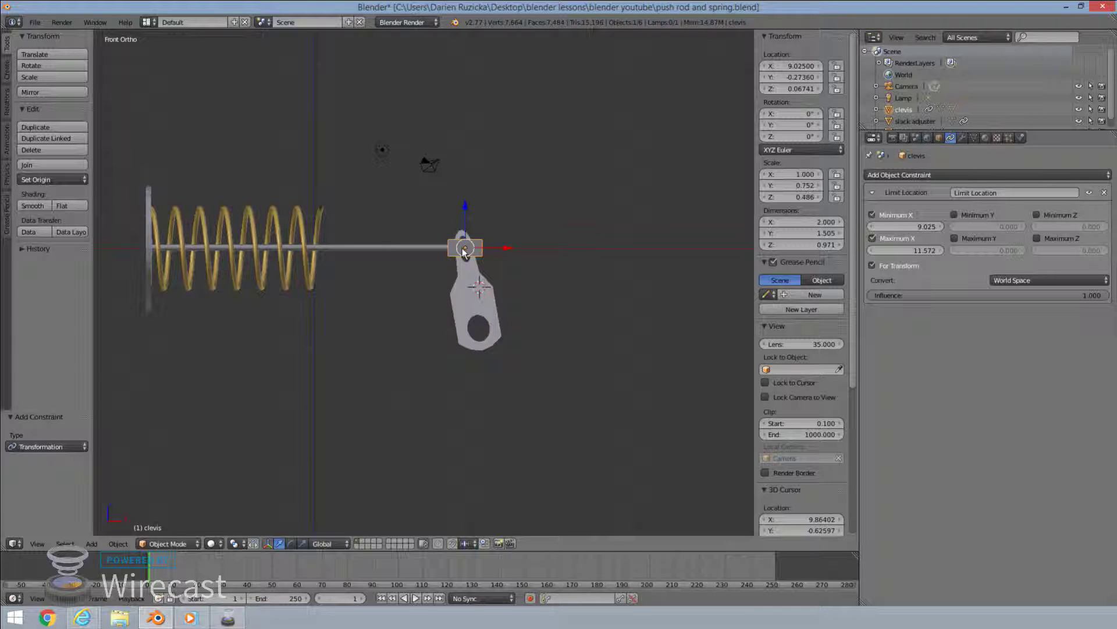
click(939, 137)
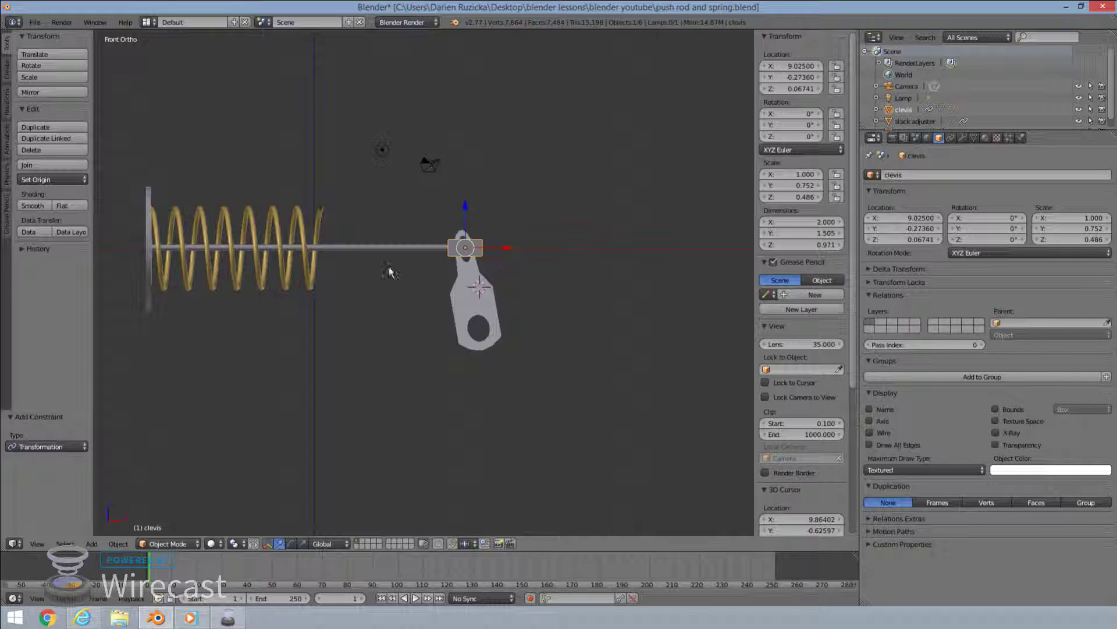
Step: Rename the rod from clevis.001 to 'pushrod'
right_click(390, 247)
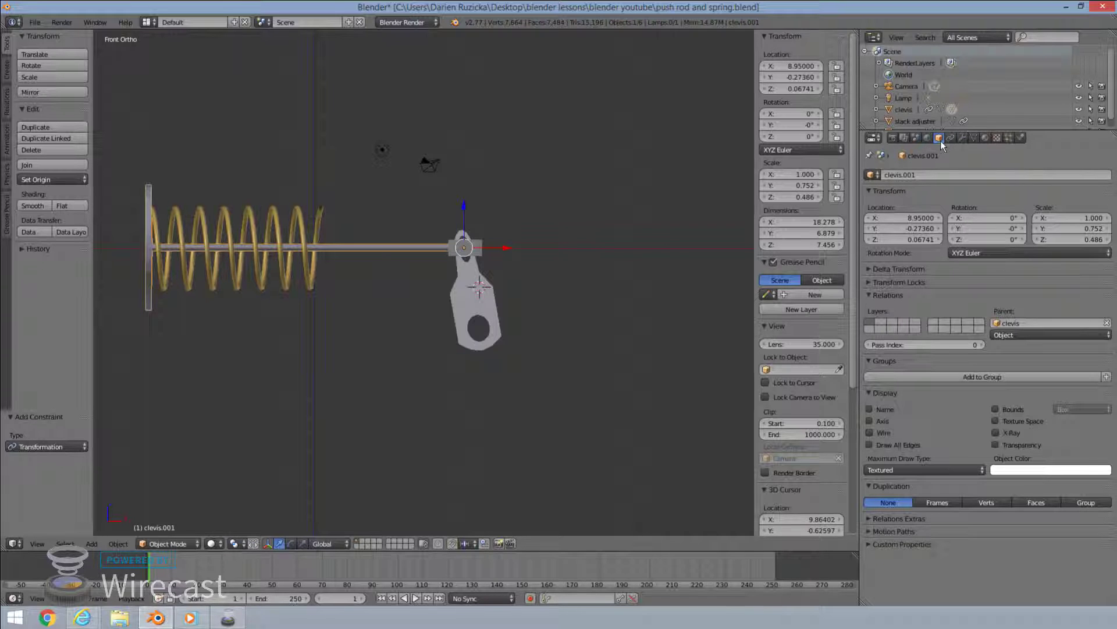
click(922, 174)
text(pushrod)
key(Return)
double_click(894, 174)
text(pushrod)
key(Return)
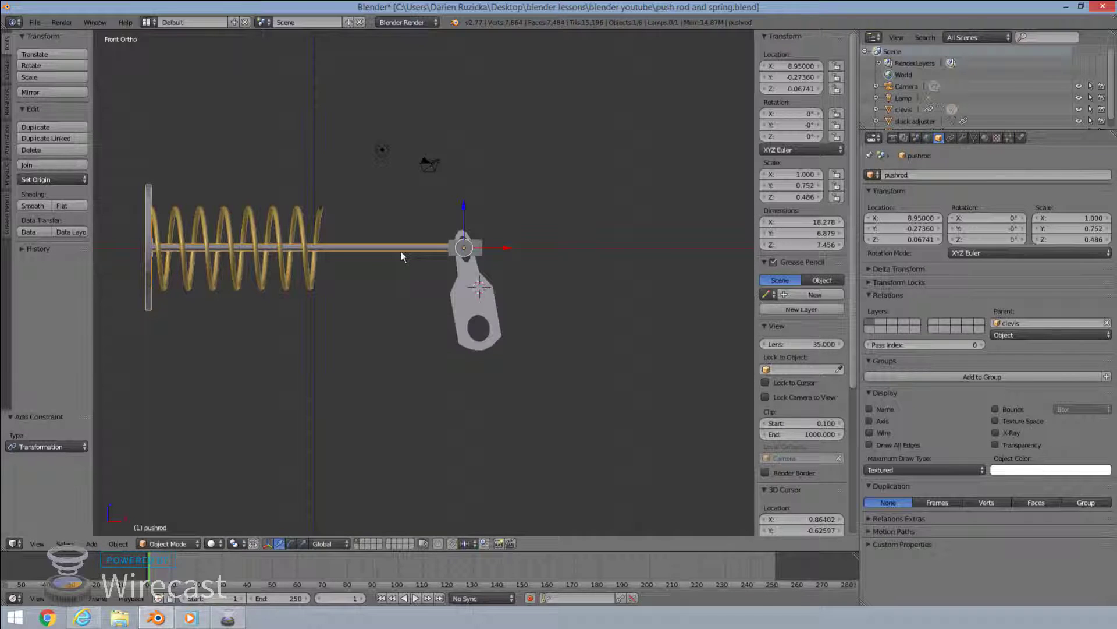
Step: Select the slack adjuster and show its Object Constraints, with the Transformation targeting clevis
right_click(476, 247)
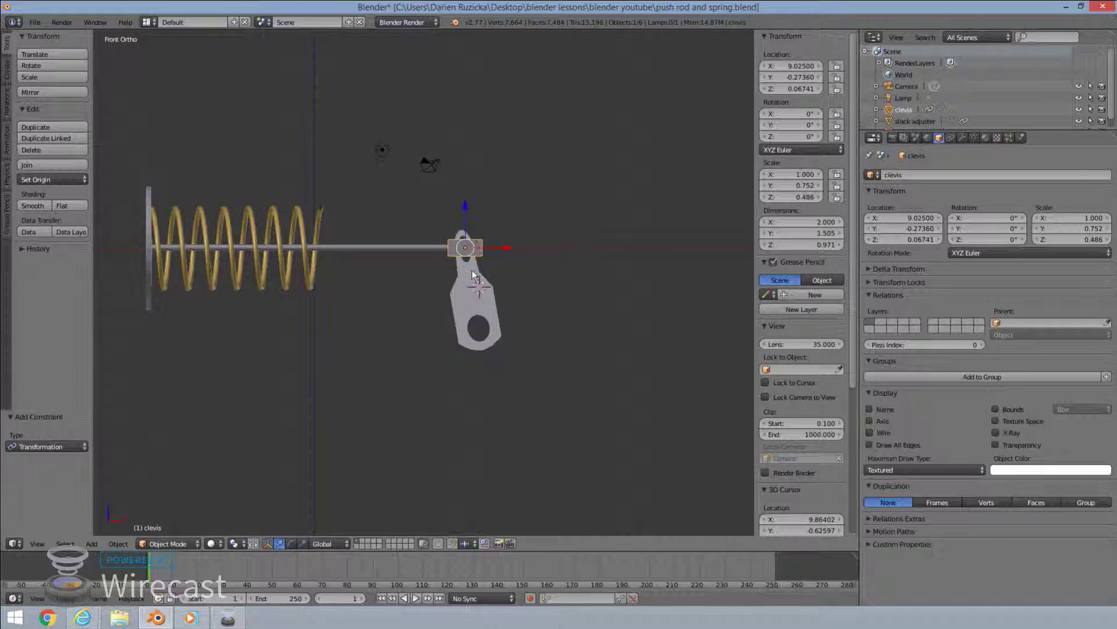
click(470, 269)
right_click(470, 270)
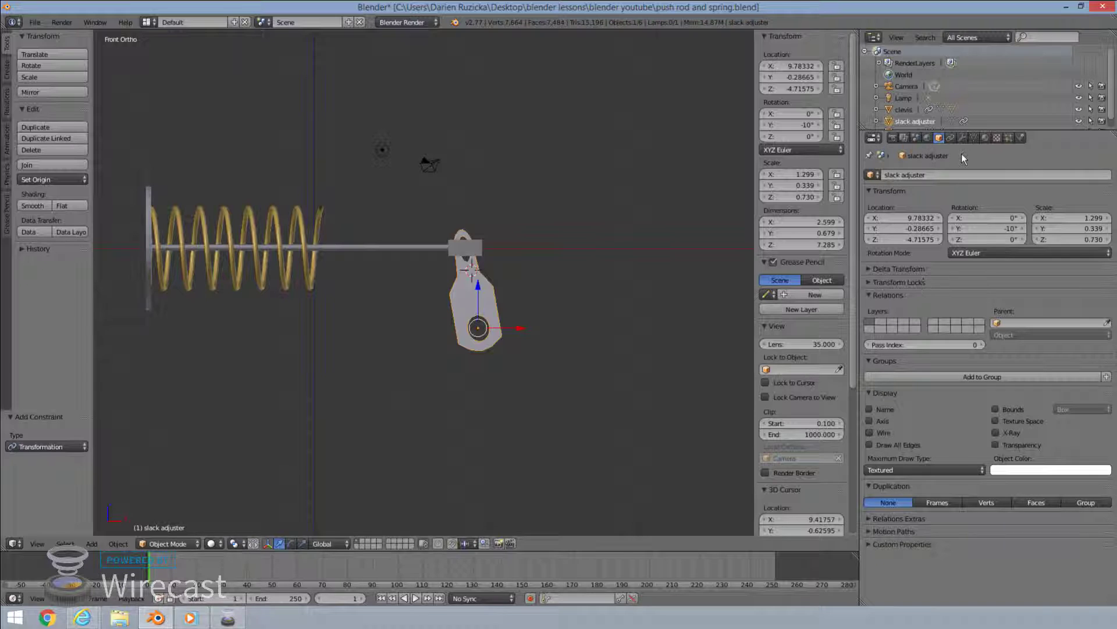
click(951, 138)
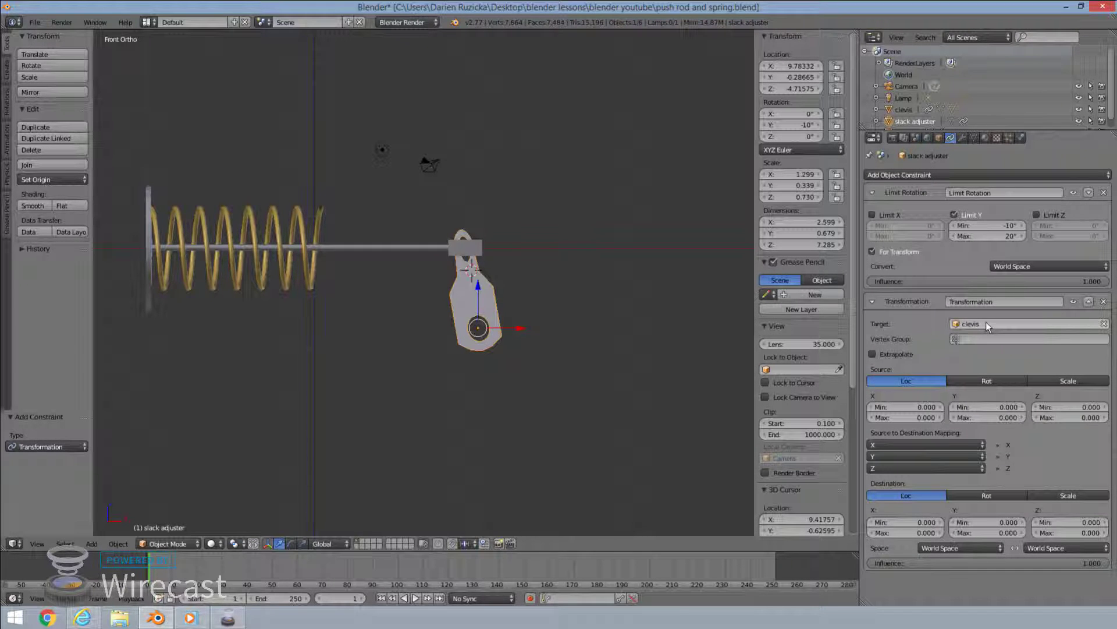
right_click(462, 272)
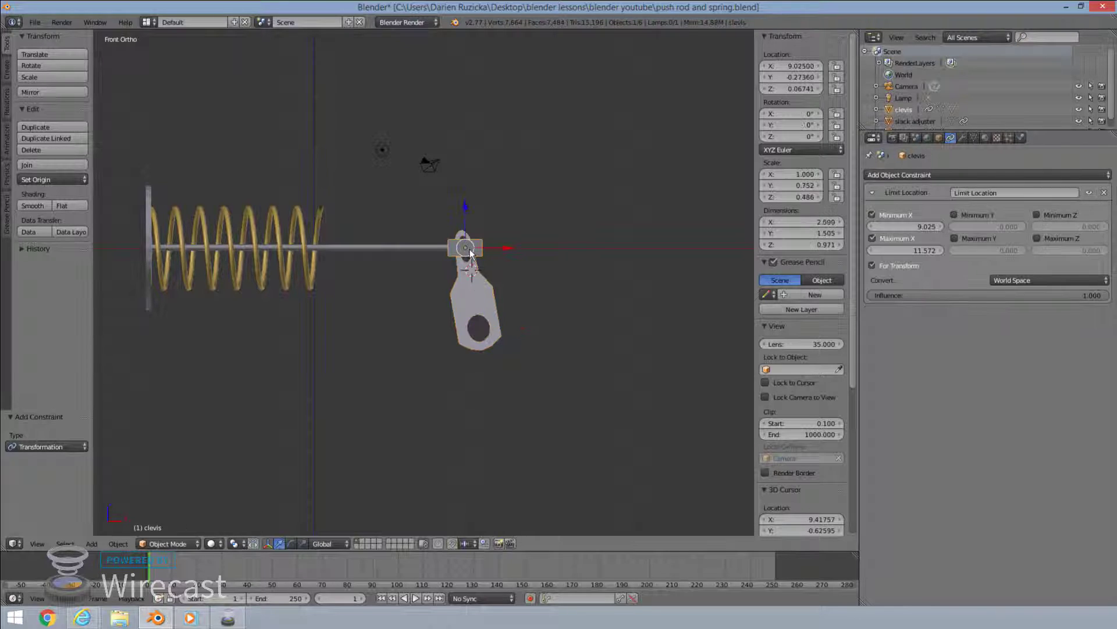
right_click(459, 277)
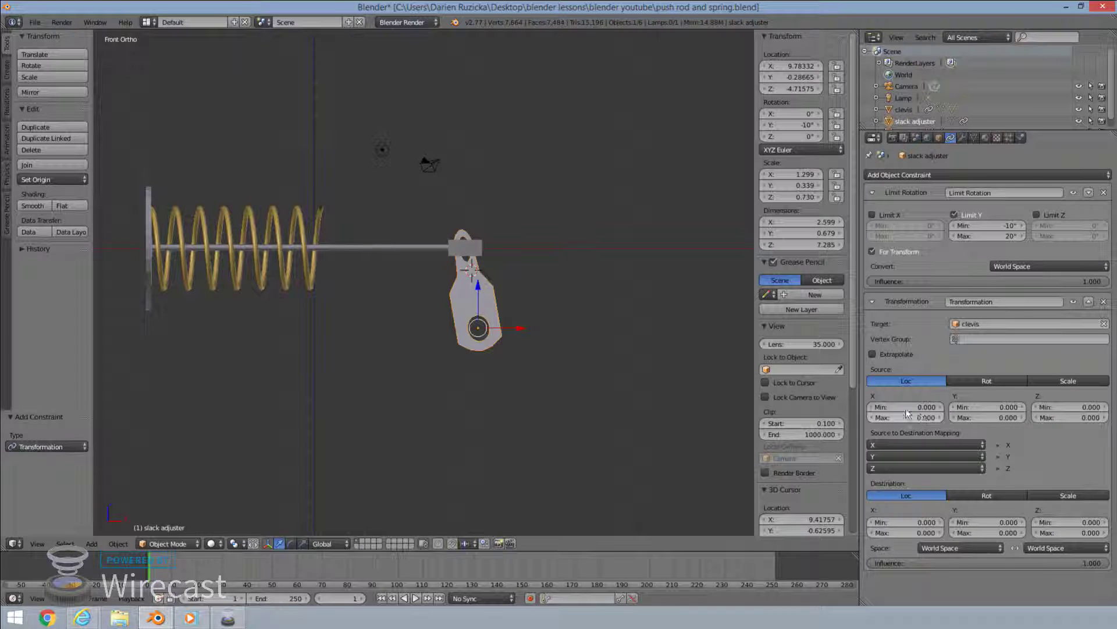
Step: Set the Transformation constraint's Source Location X Min to 9.025
right_click(480, 246)
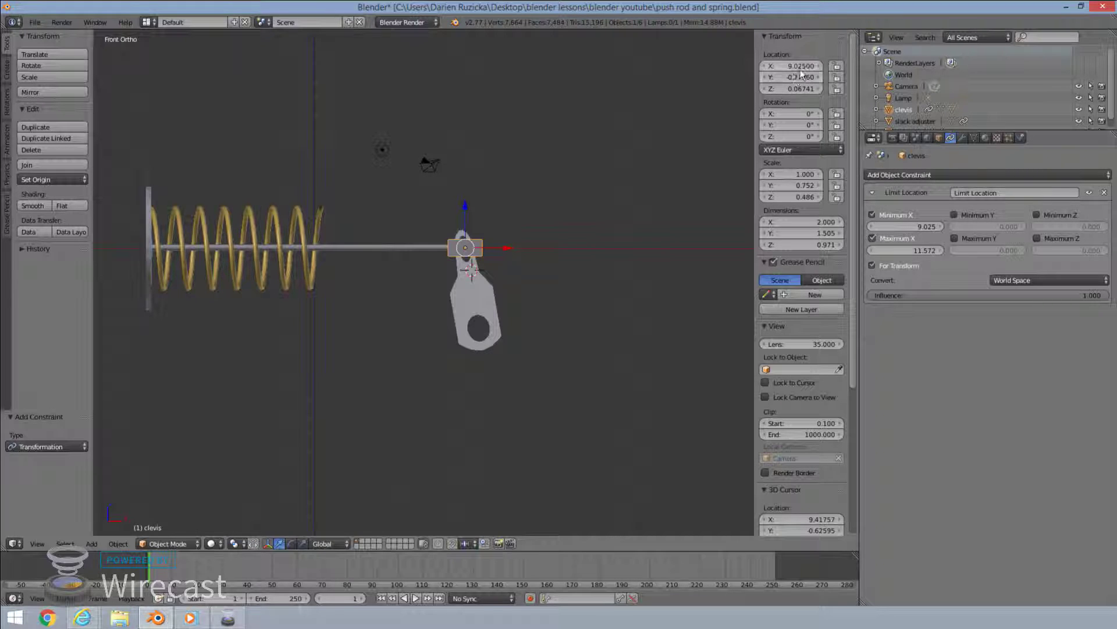
right_click(478, 281)
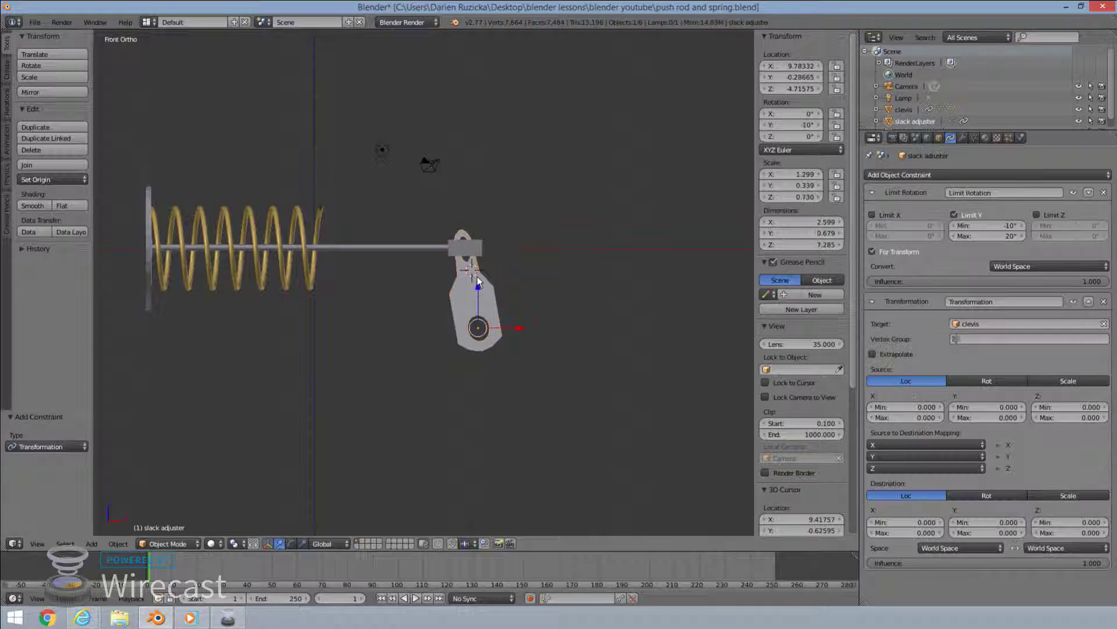
key(g)
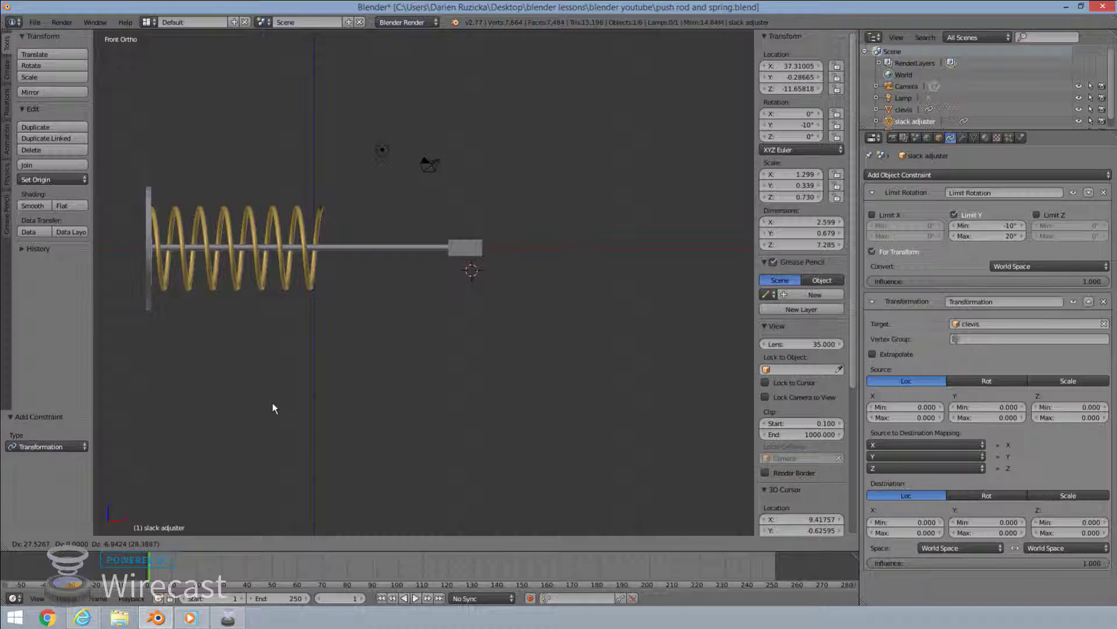
right_click(272, 402)
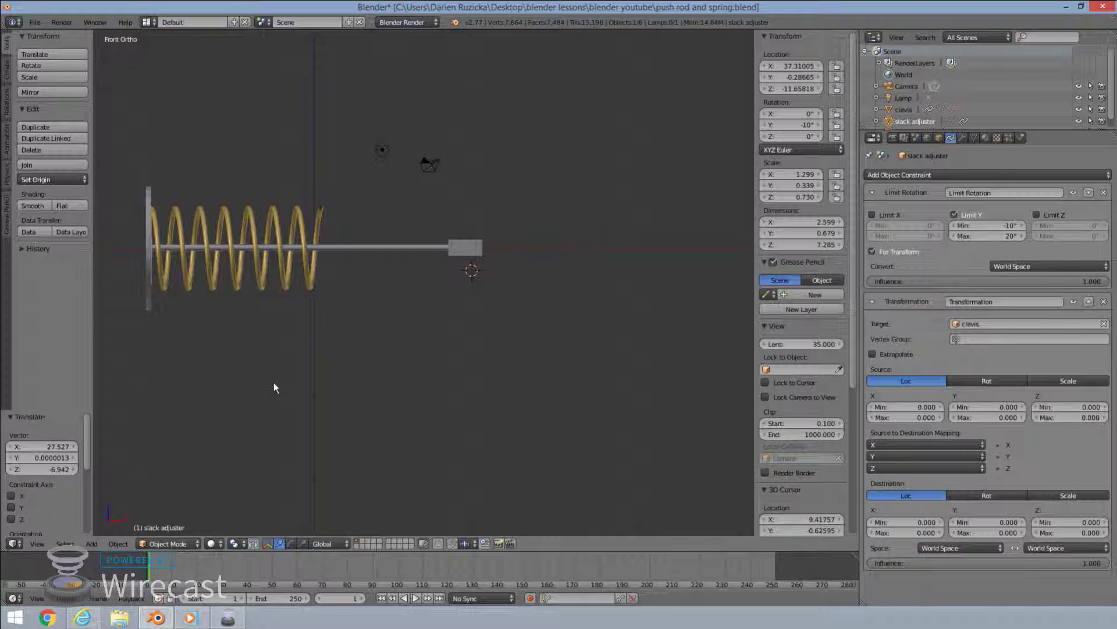
click(925, 407)
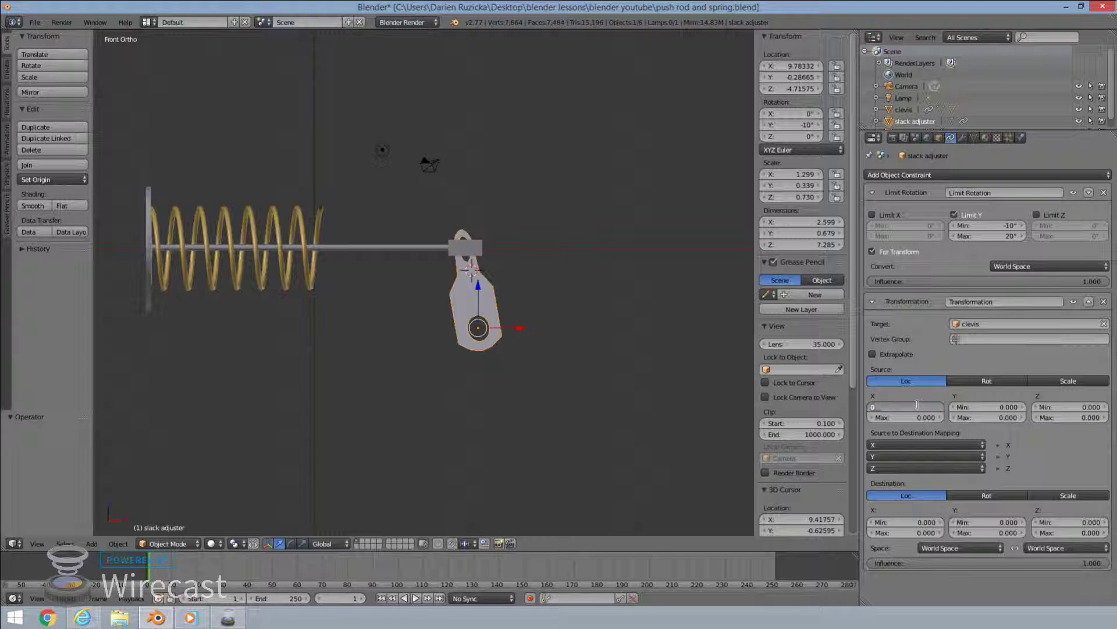
text(0.025)
key(Return)
Step: Check the clevis's 11.572 limit, undo, then set Source Location X Max to 11.572
right_click(470, 256)
key(g)
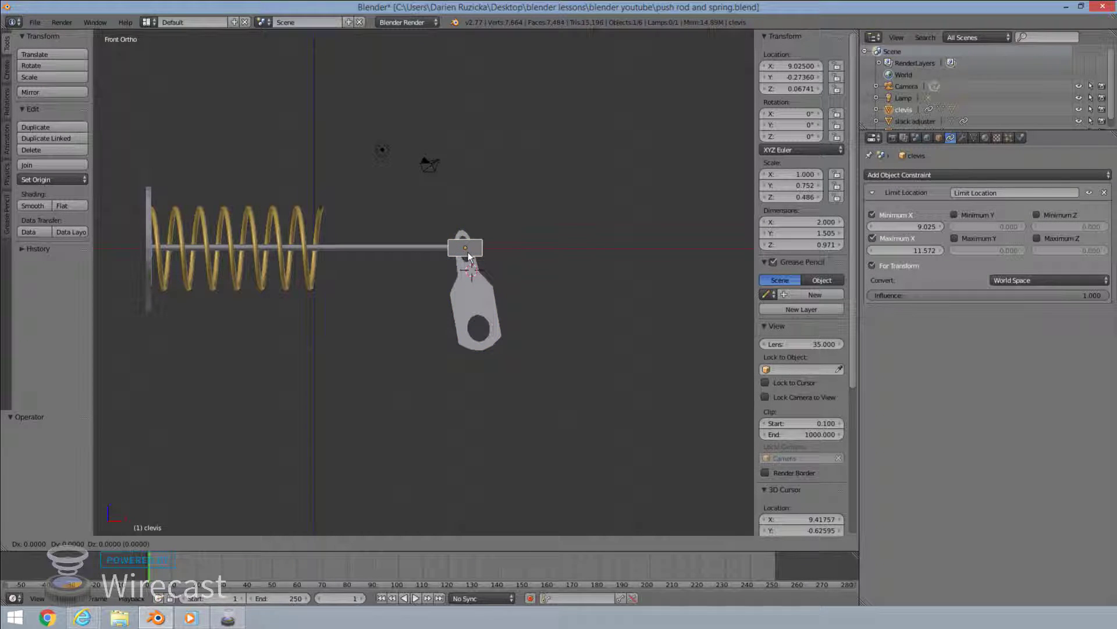
key(x)
click(572, 261)
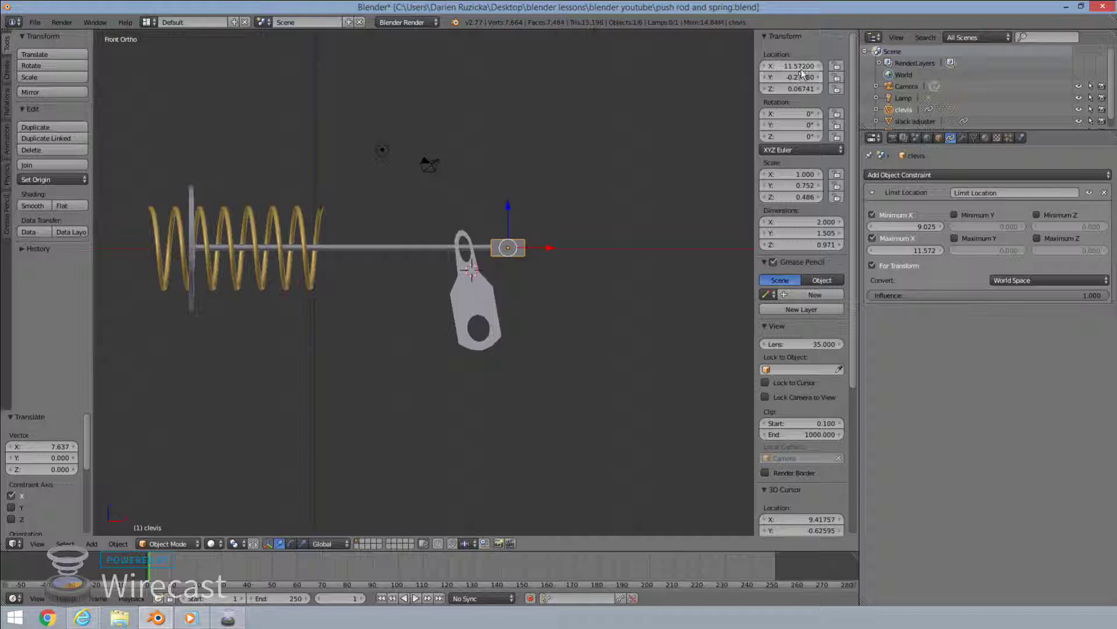
key(ctrl+z)
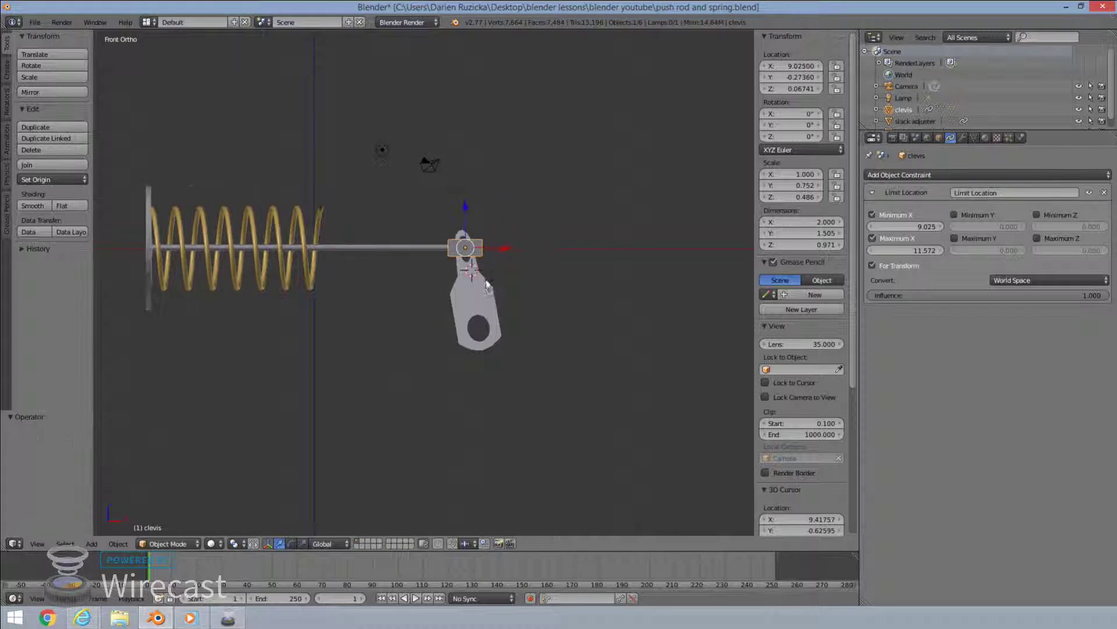
right_click(485, 287)
click(930, 420)
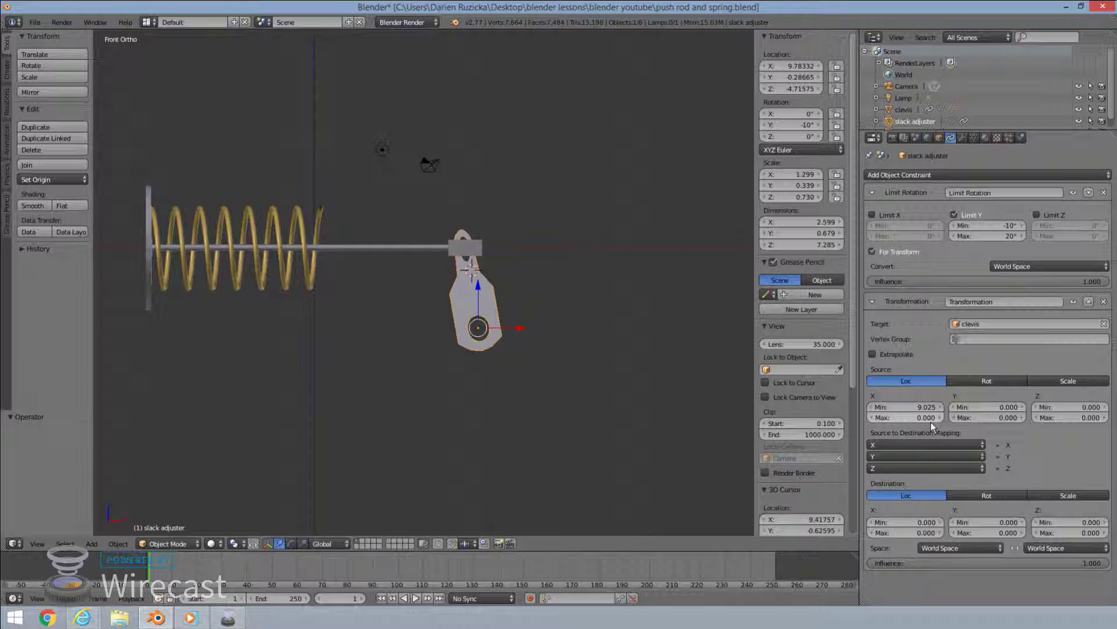
key(BackSpace)
text(11)
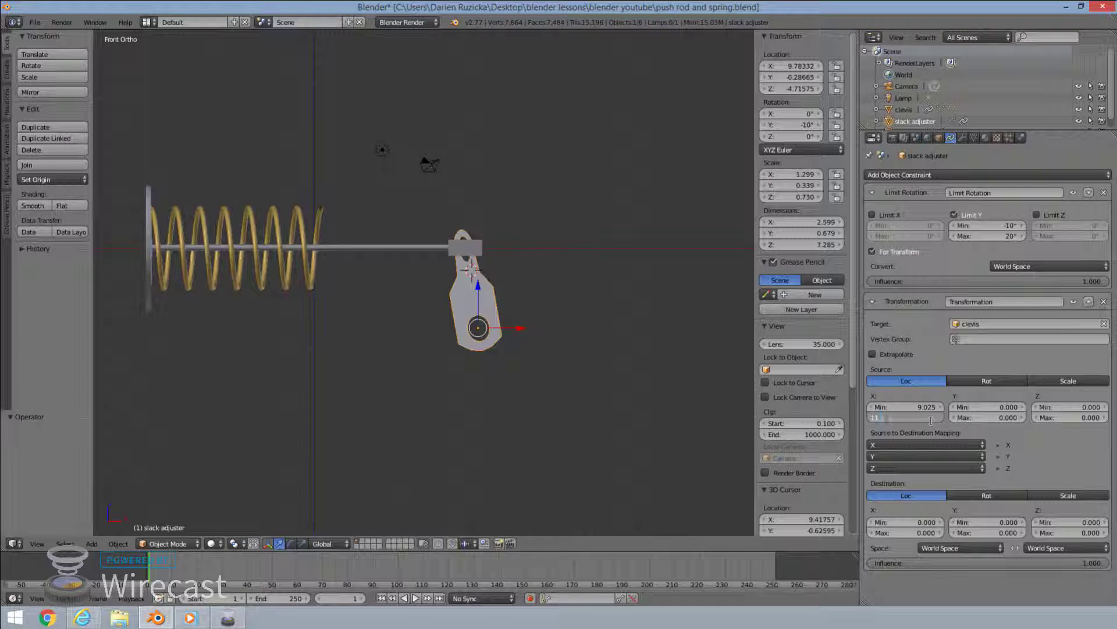
text(.572)
key(Return)
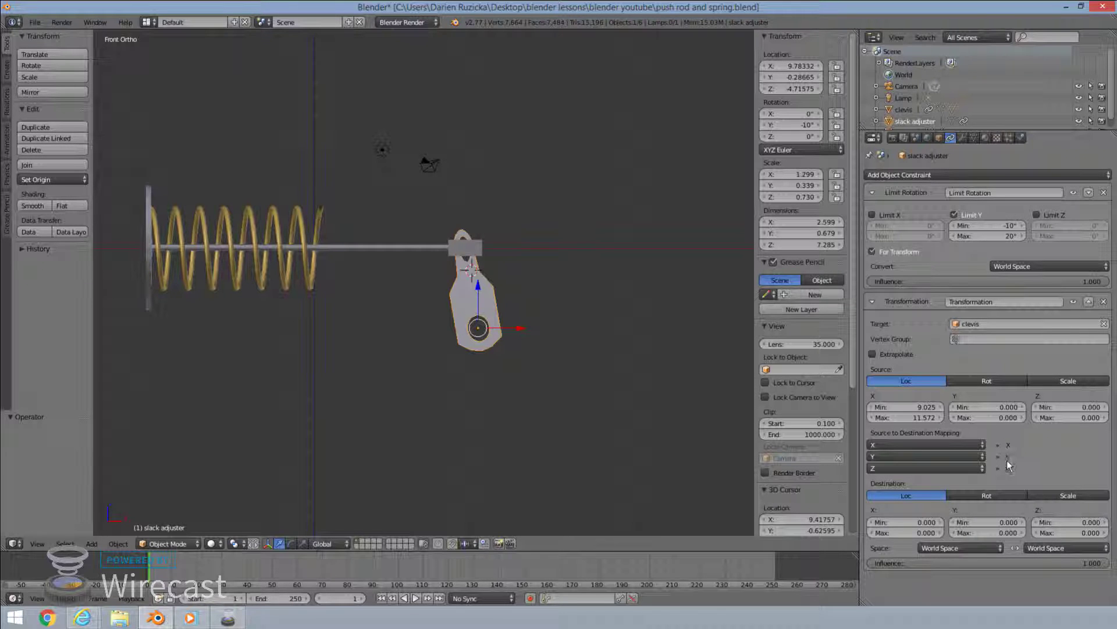
Step: Map the constraint's destination Y from the source X axis
click(930, 456)
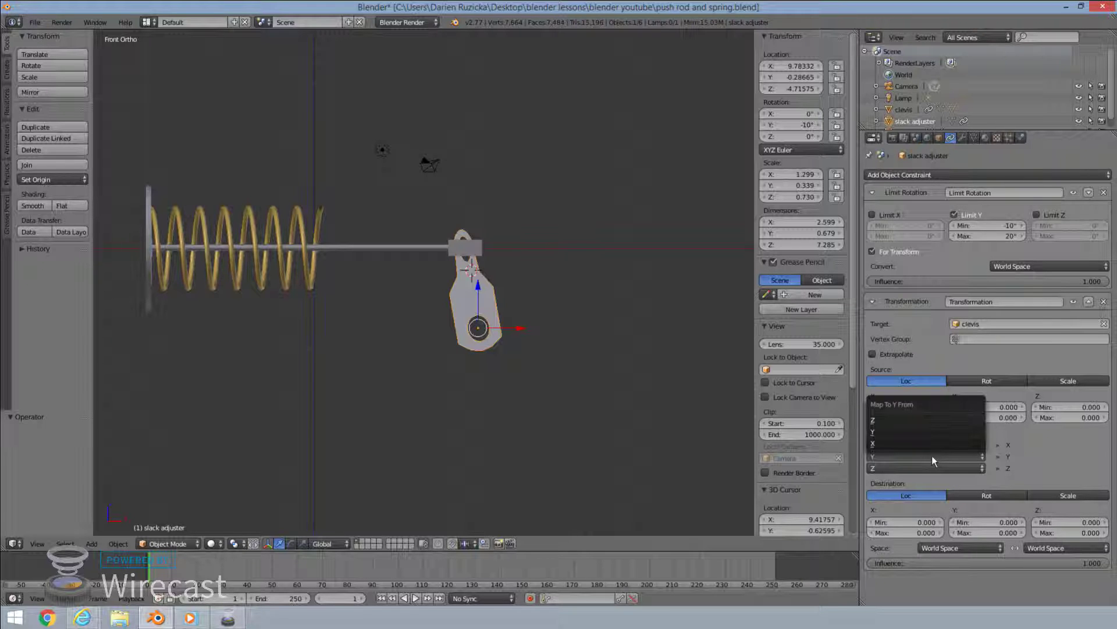
click(901, 443)
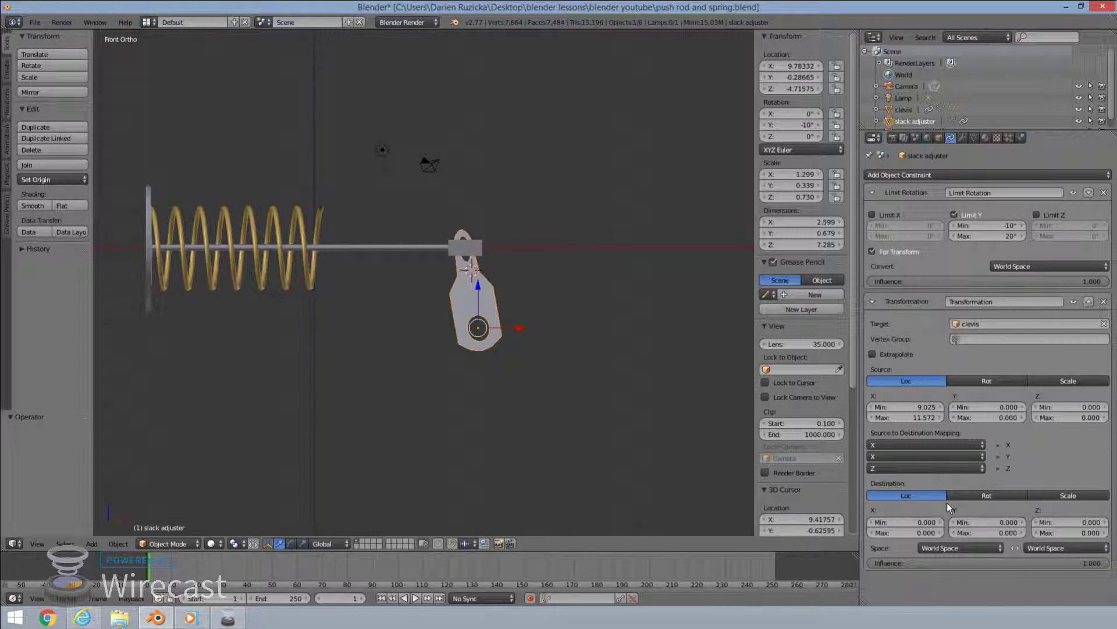
Step: Switch the Transformation destination to Rotation, leaving Y Min at 0° after trying -10
click(991, 496)
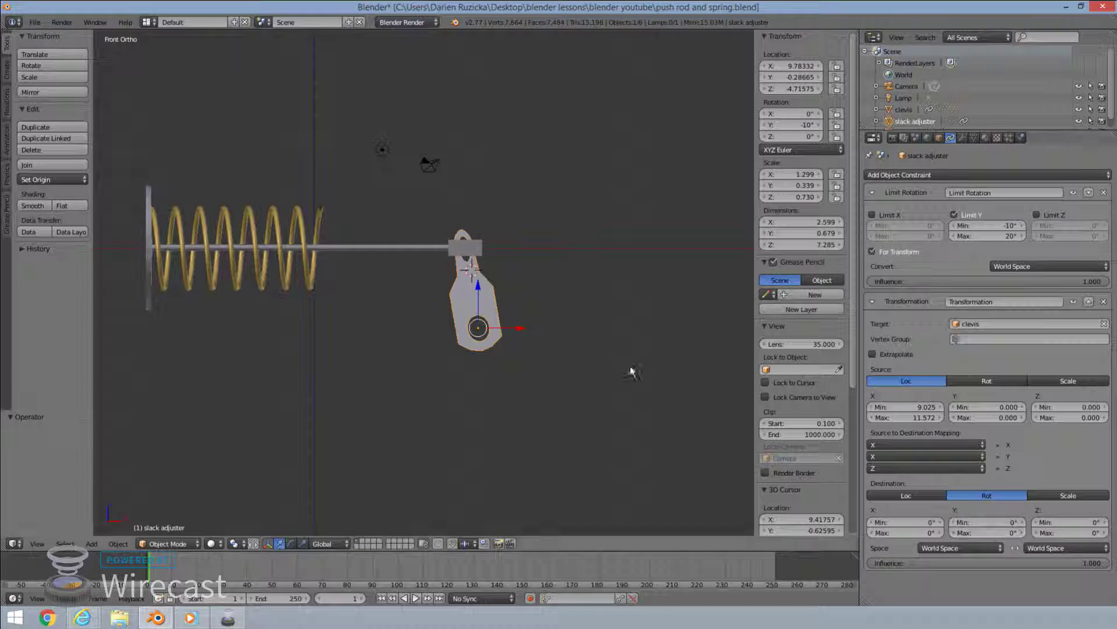
click(992, 522)
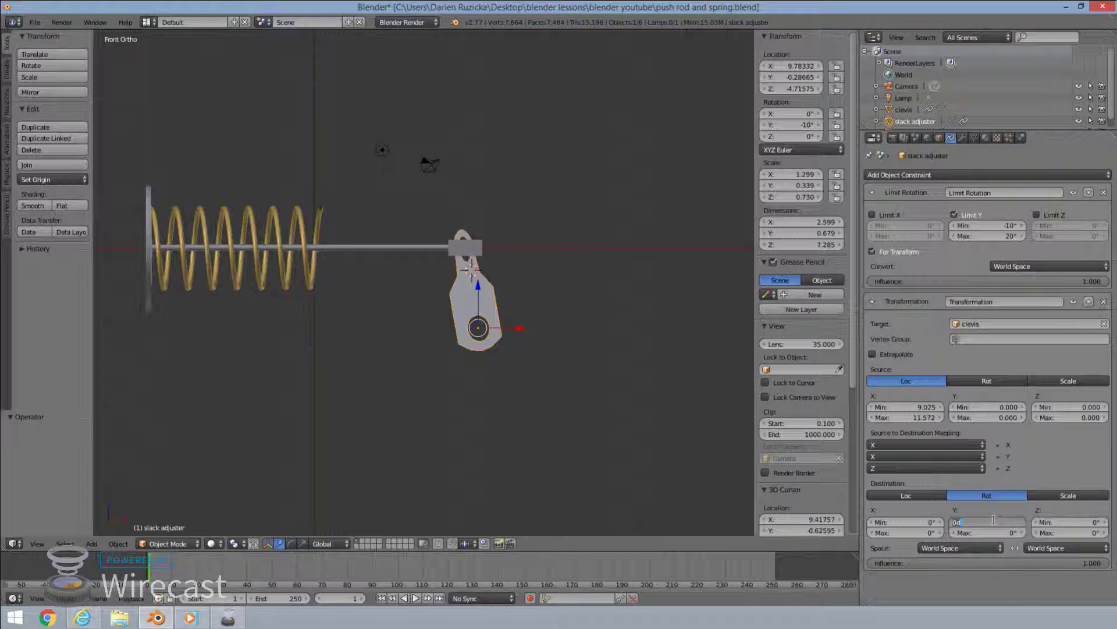
text(-10)
key(Return)
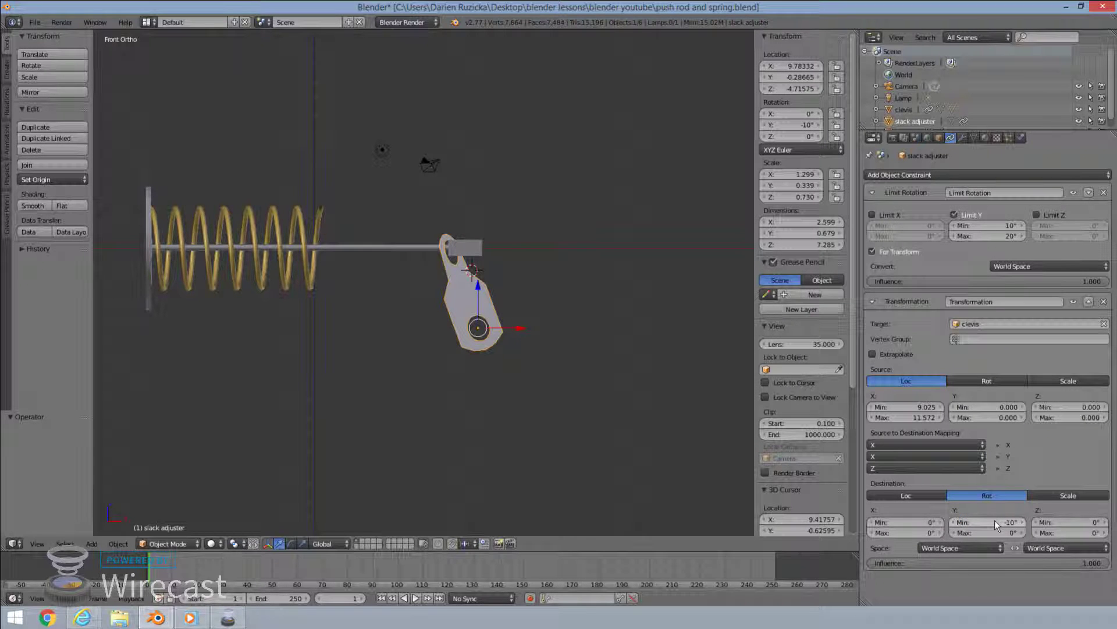
key(ctrl+z)
click(995, 521)
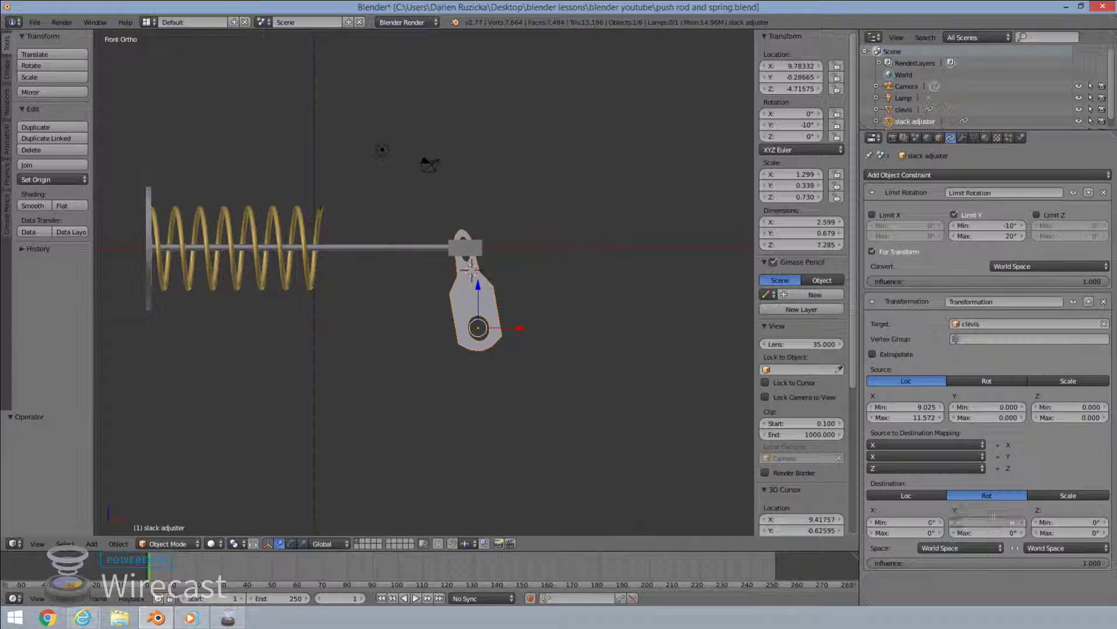
key(Escape)
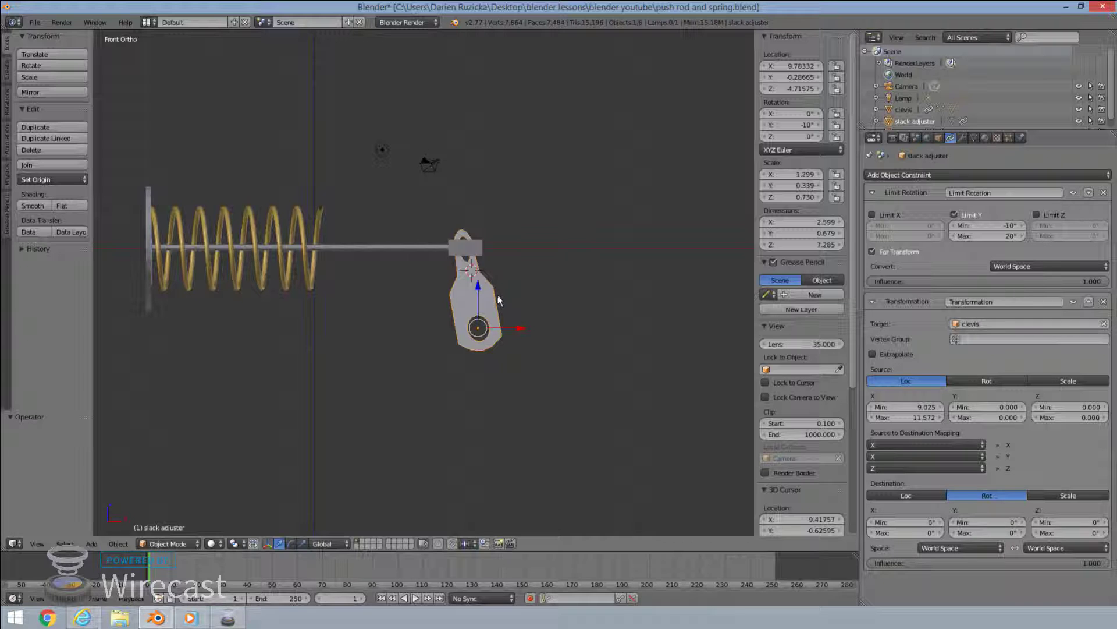
Step: Test-rotate the slack adjuster about Y, then set destination Rotation Y Max to 30°
key(r)
key(y)
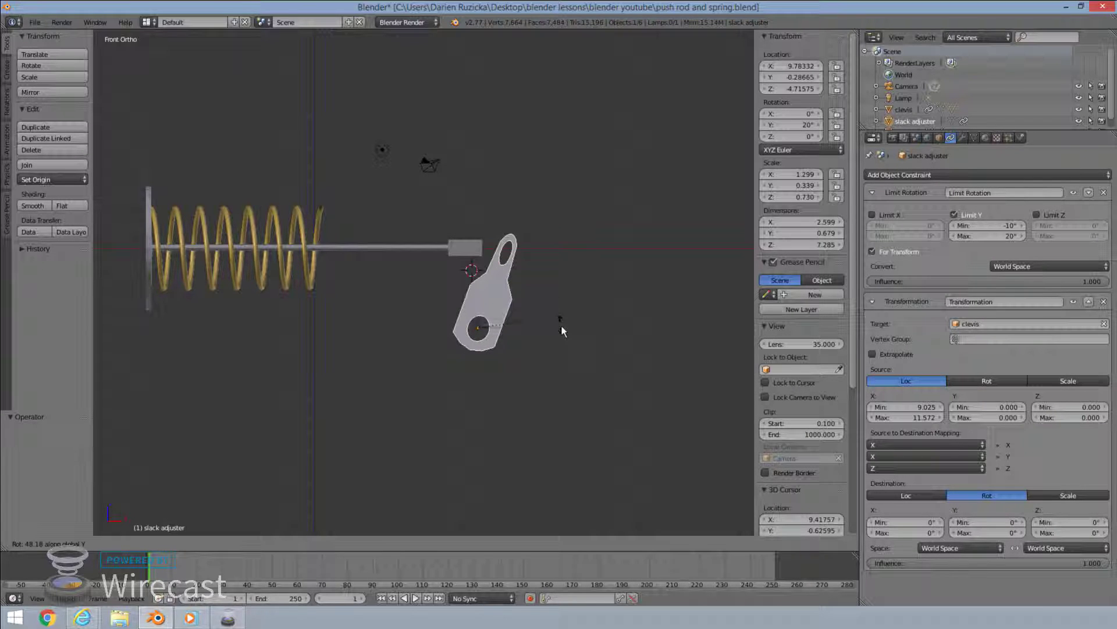
click(467, 290)
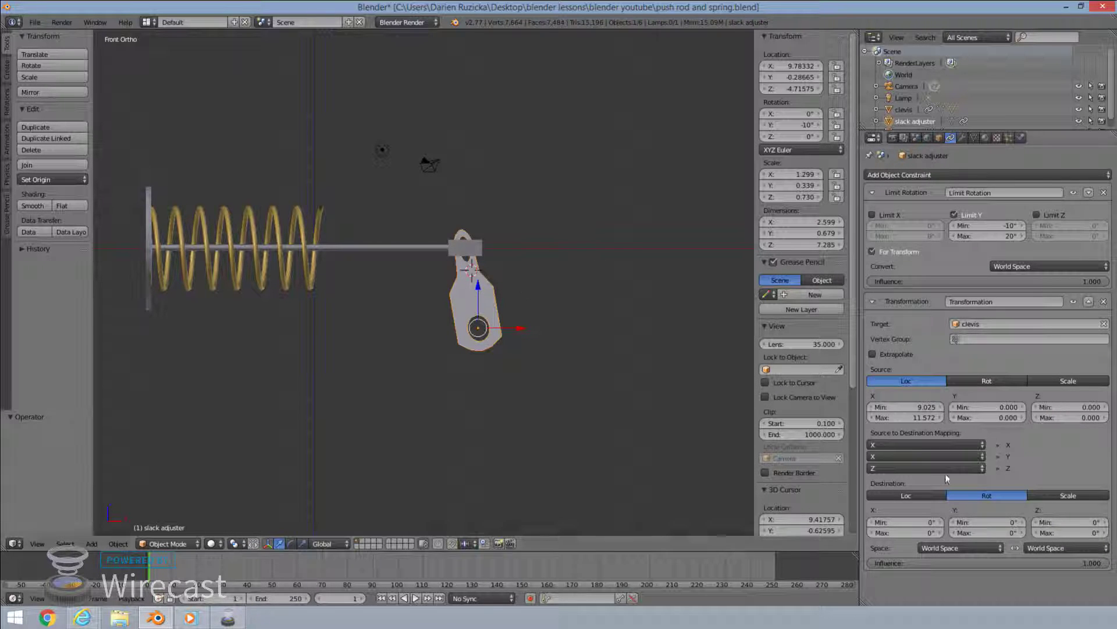
mouse_move(993, 535)
mouse_down()
mouse_move(989, 522)
mouse_move(993, 531)
mouse_up()
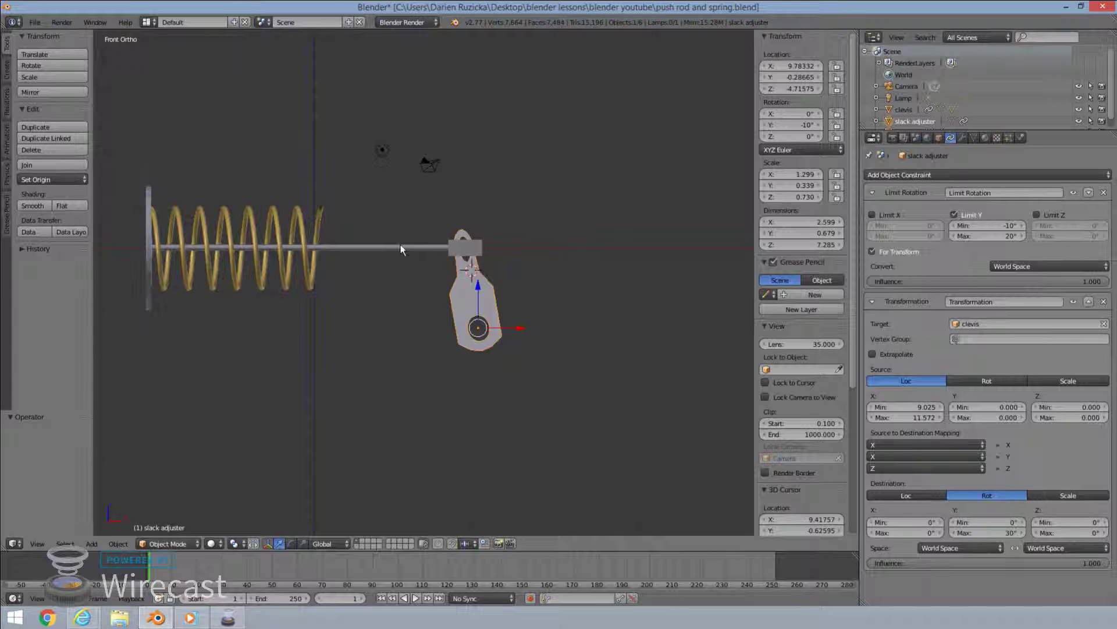
Step: Slide the clevis along X to 11.572, after undoing an accidental pushrod move
right_click(389, 254)
key(g)
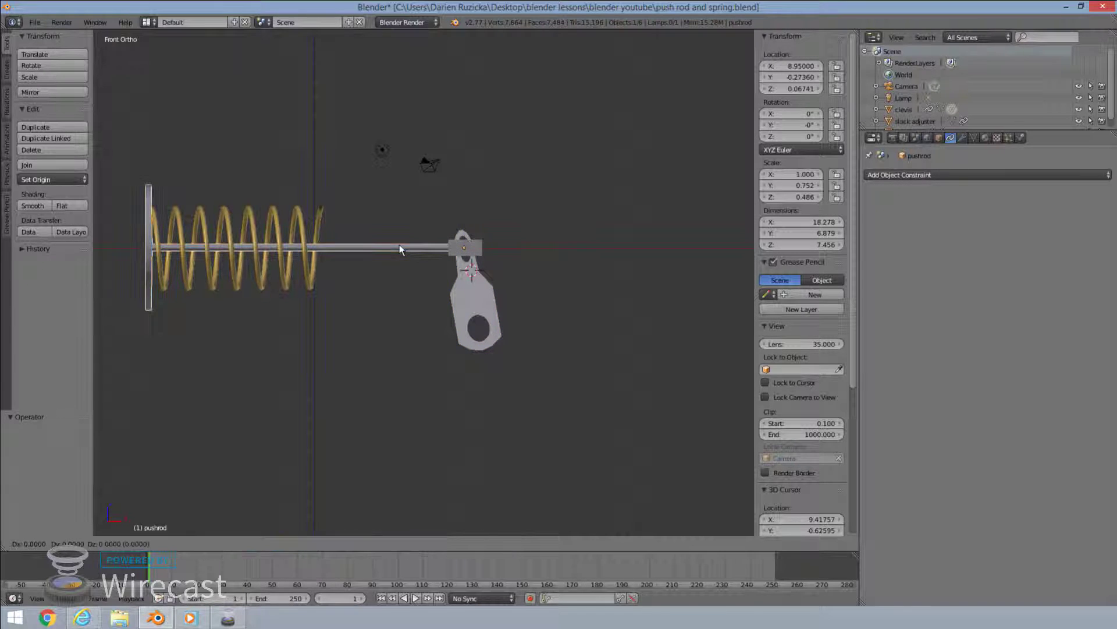
key(x)
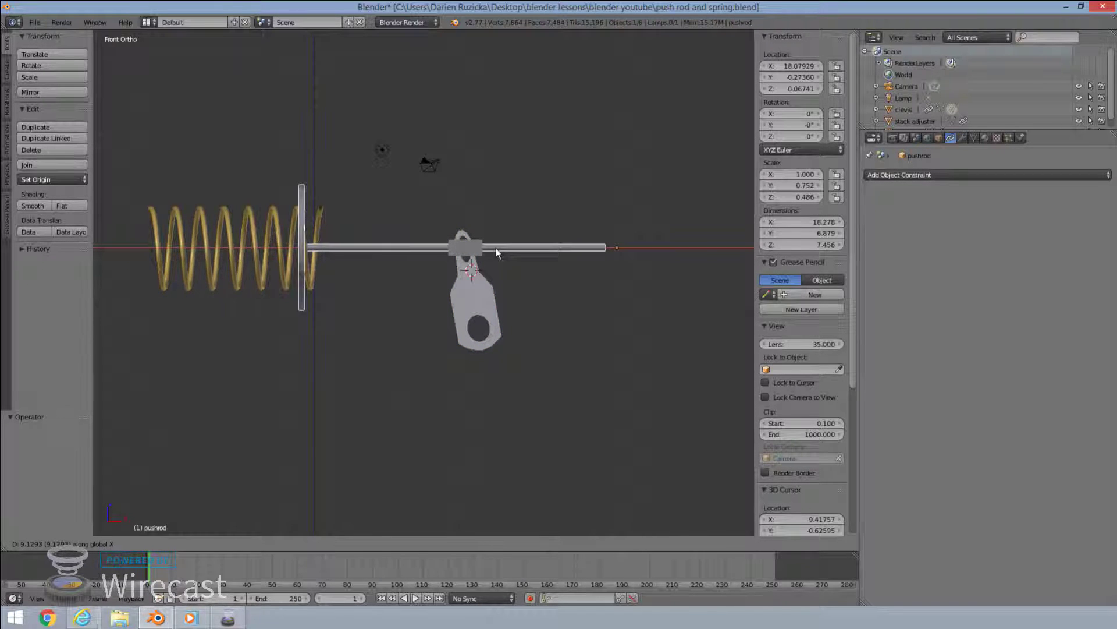
click(446, 246)
key(ctrl+z)
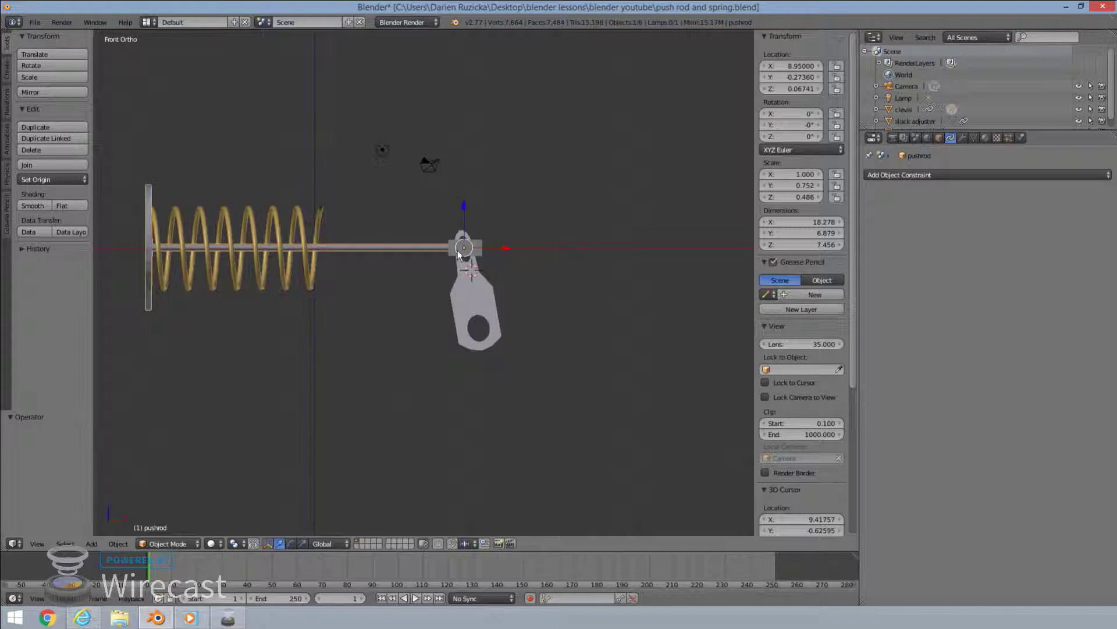
right_click(476, 246)
key(g)
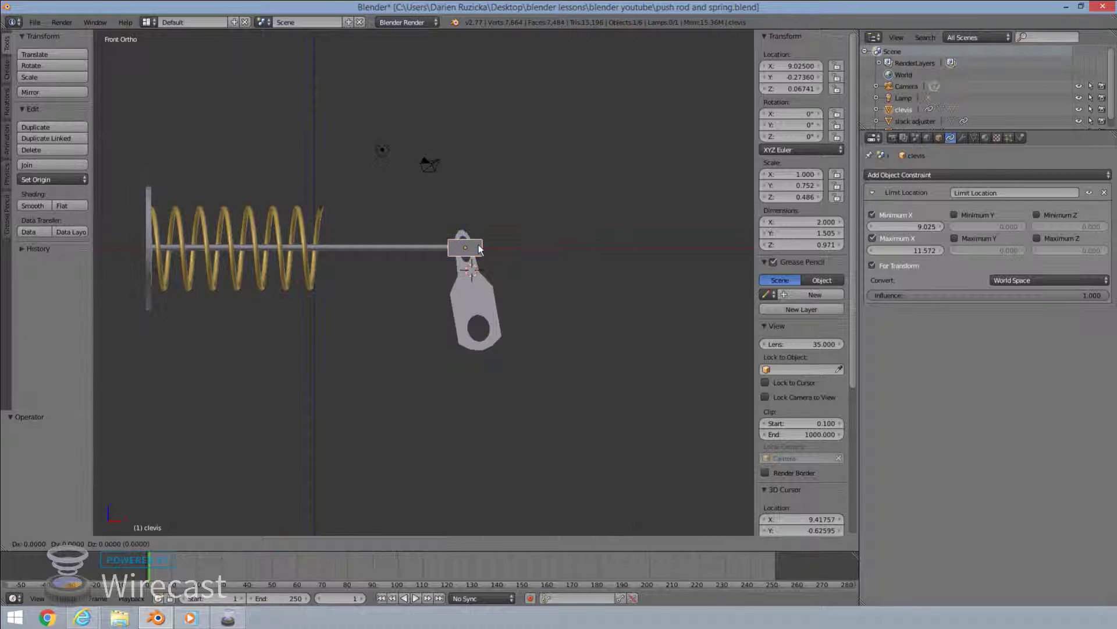
key(x)
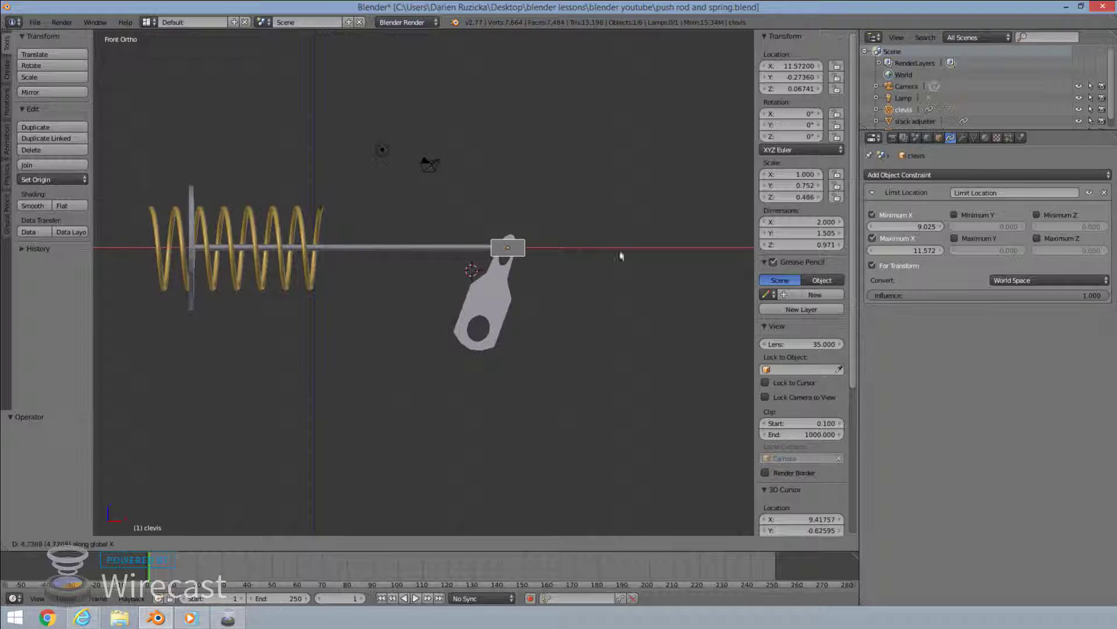
click(364, 235)
Step: Check the slack adjuster's tilt, then slide the clevis back to 9.025
right_click(474, 289)
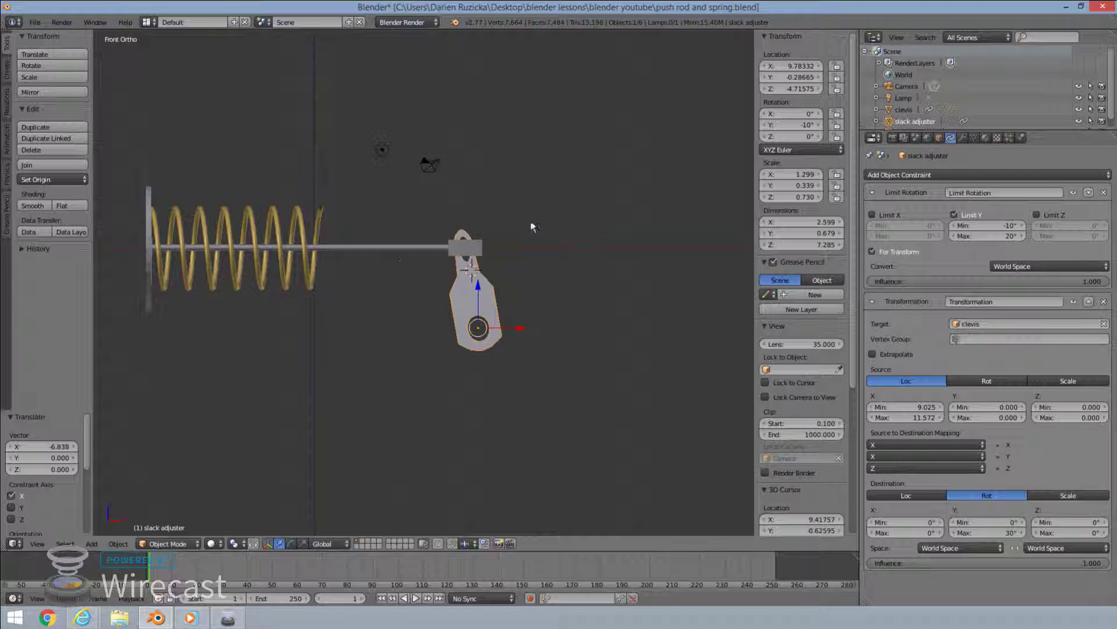
right_click(473, 252)
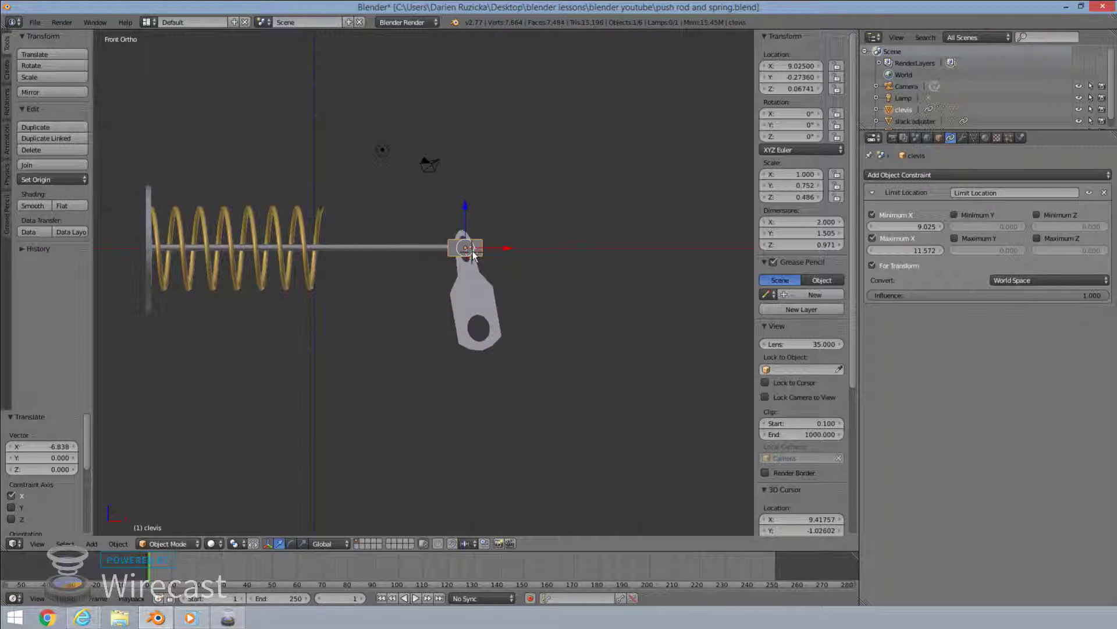
key(g)
key(x)
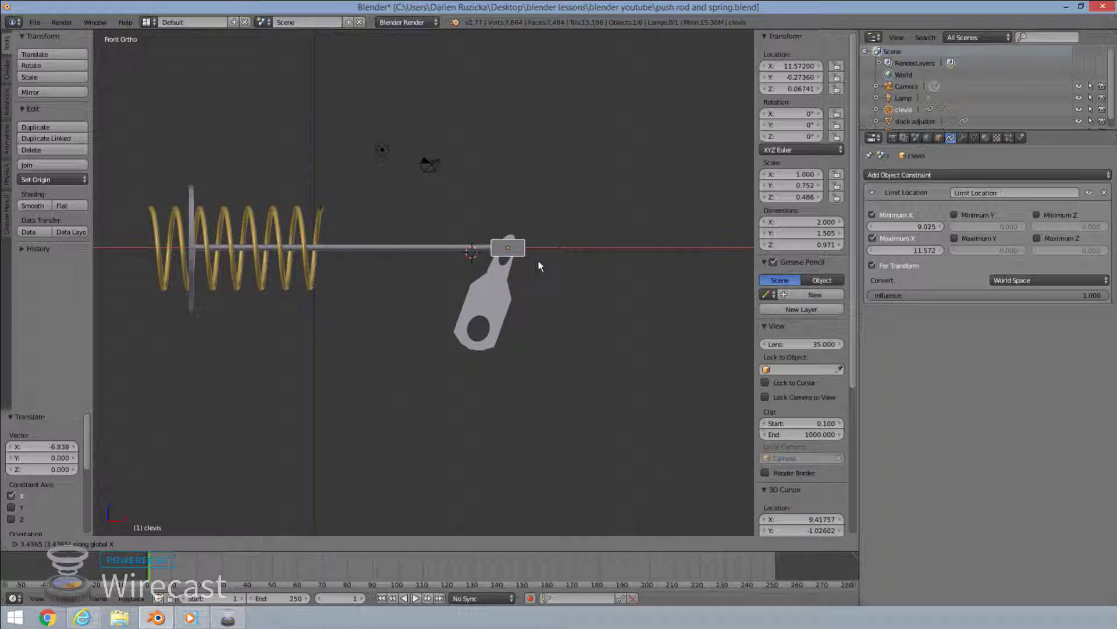
click(448, 256)
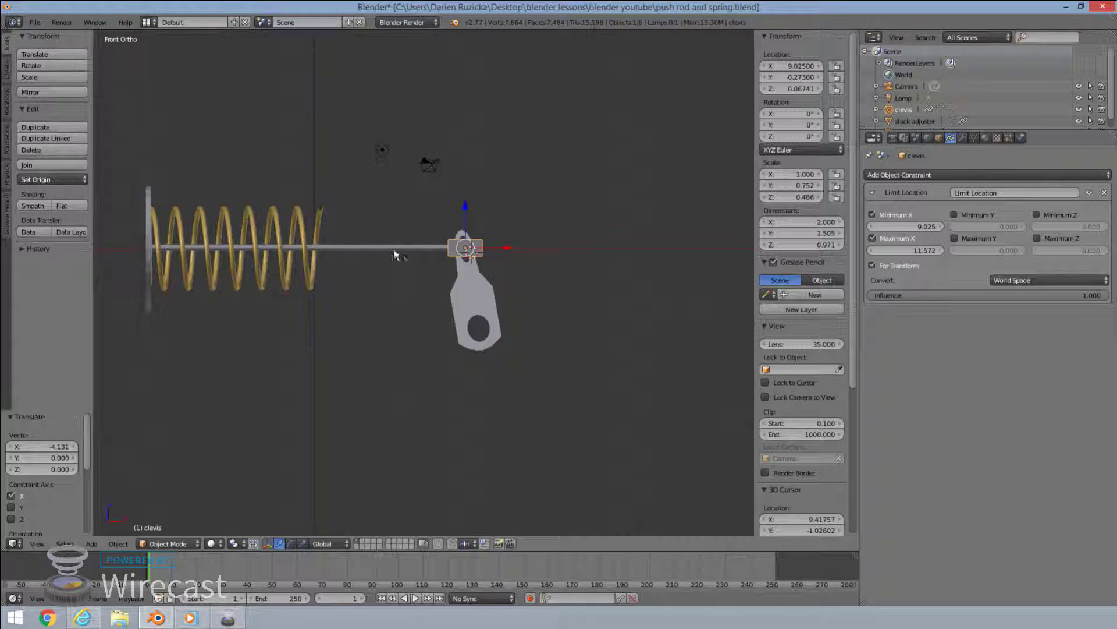